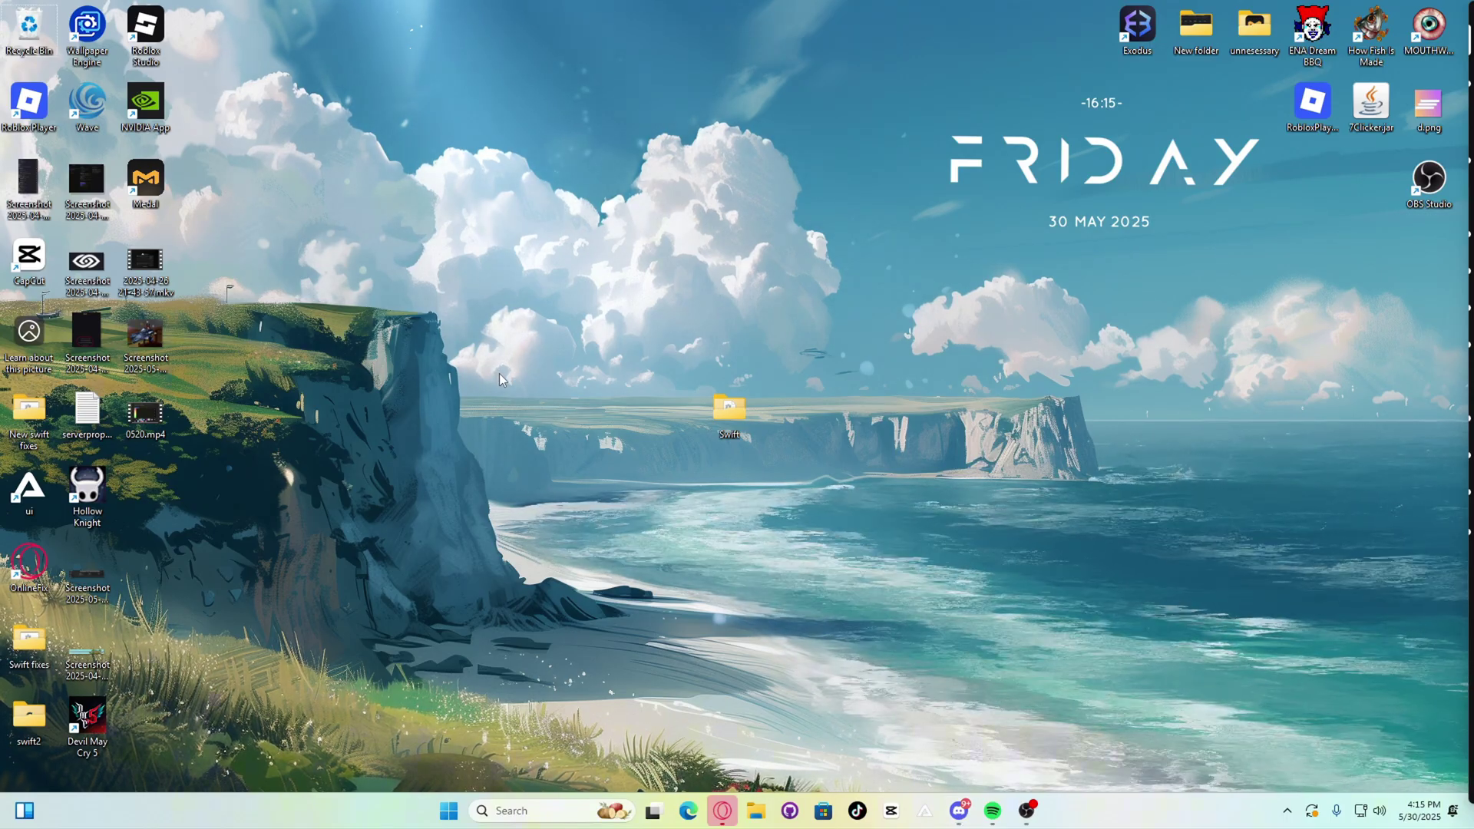
# Open the Windows Security app from the Privacy & security section of Windows Settings.
pyautogui.press('super')
pyautogui.press('super')
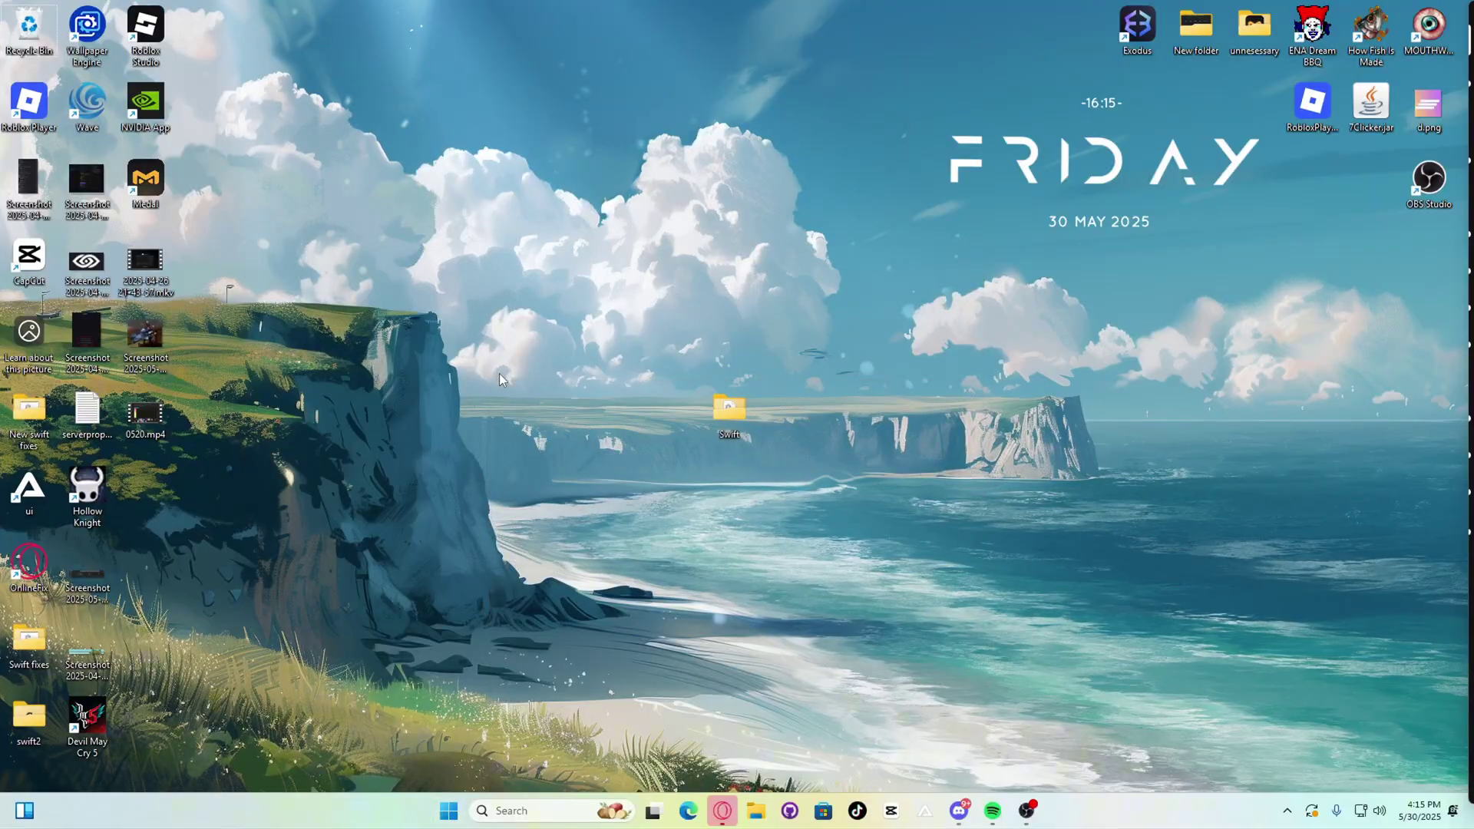
pyautogui.press('super+i')
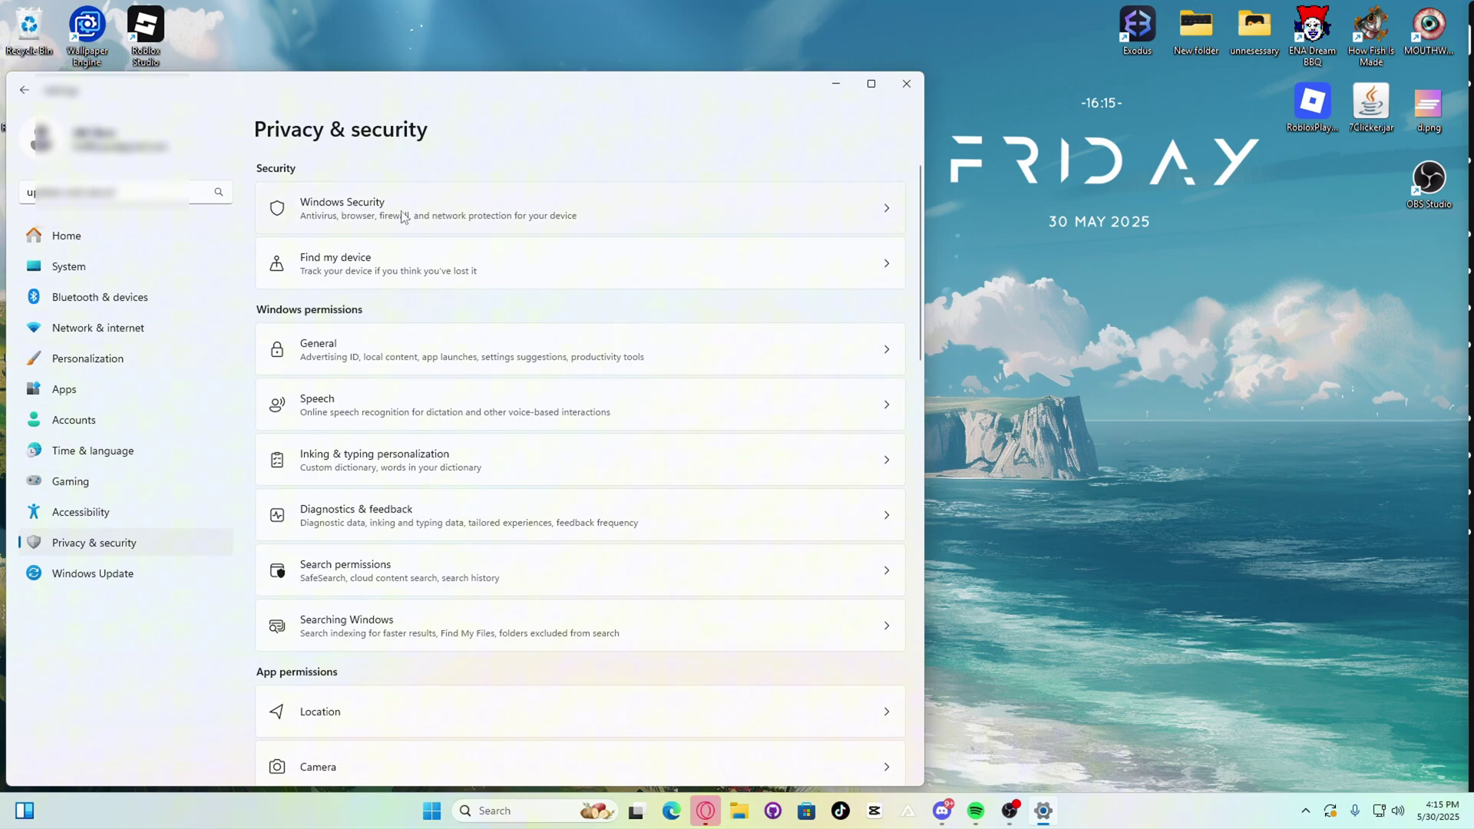
pyautogui.click(416, 217)
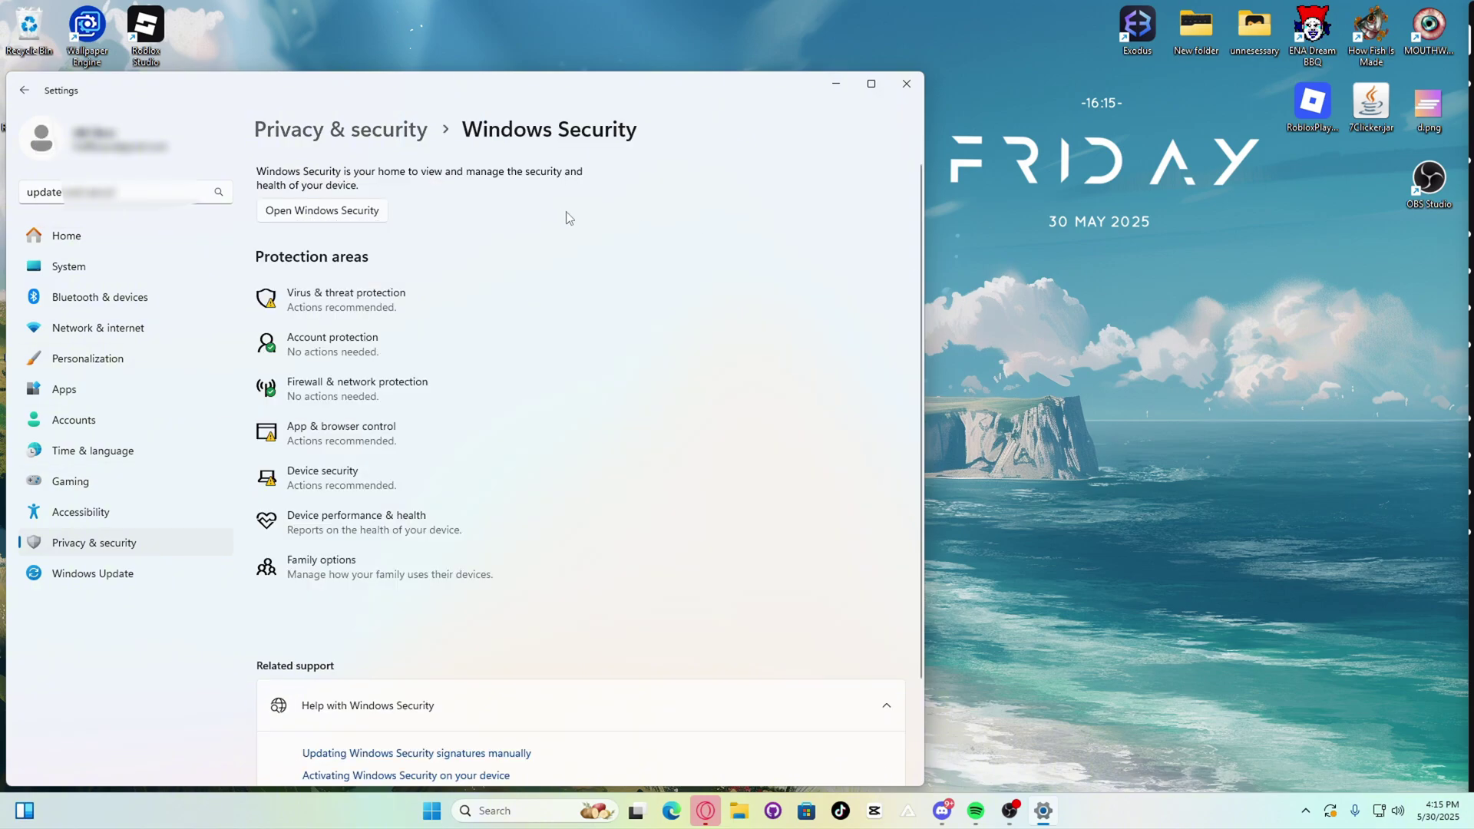
pyautogui.click(349, 213)
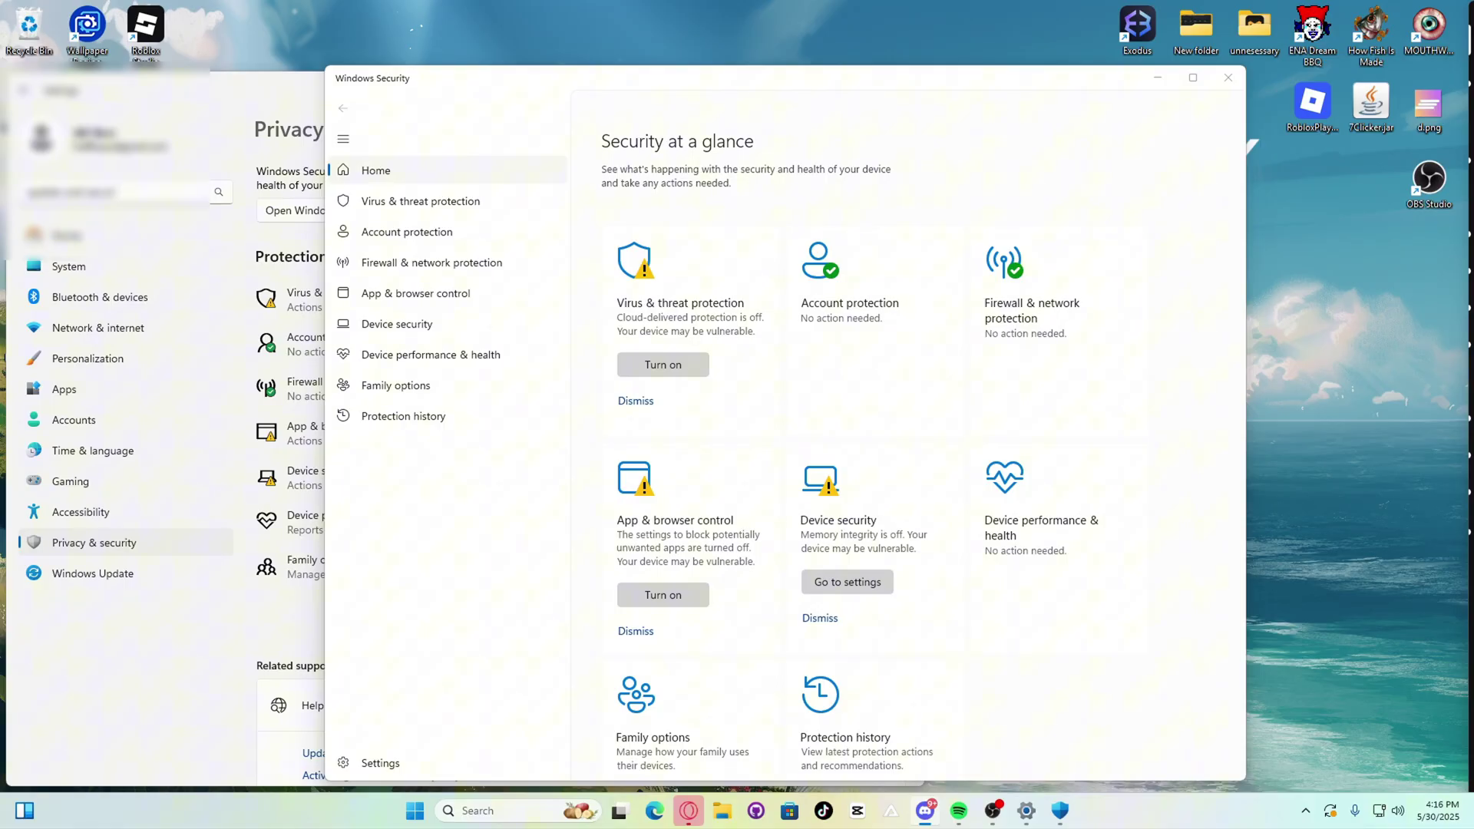
# Go to Virus & threat protection and open its settings for management.
pyautogui.click(600, 418)
pyautogui.click(695, 308)
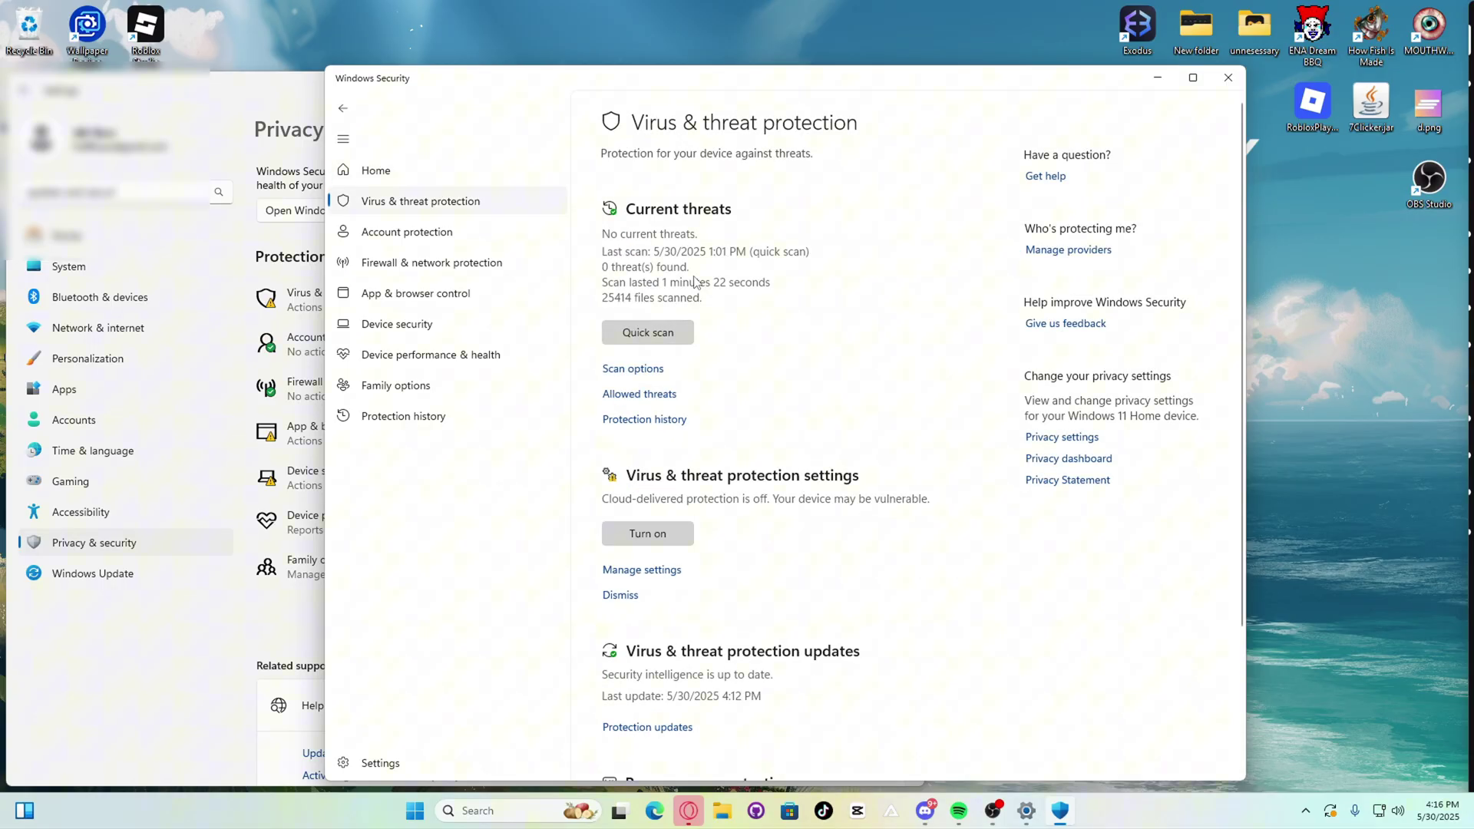
pyautogui.scroll(-3, 698, 361)
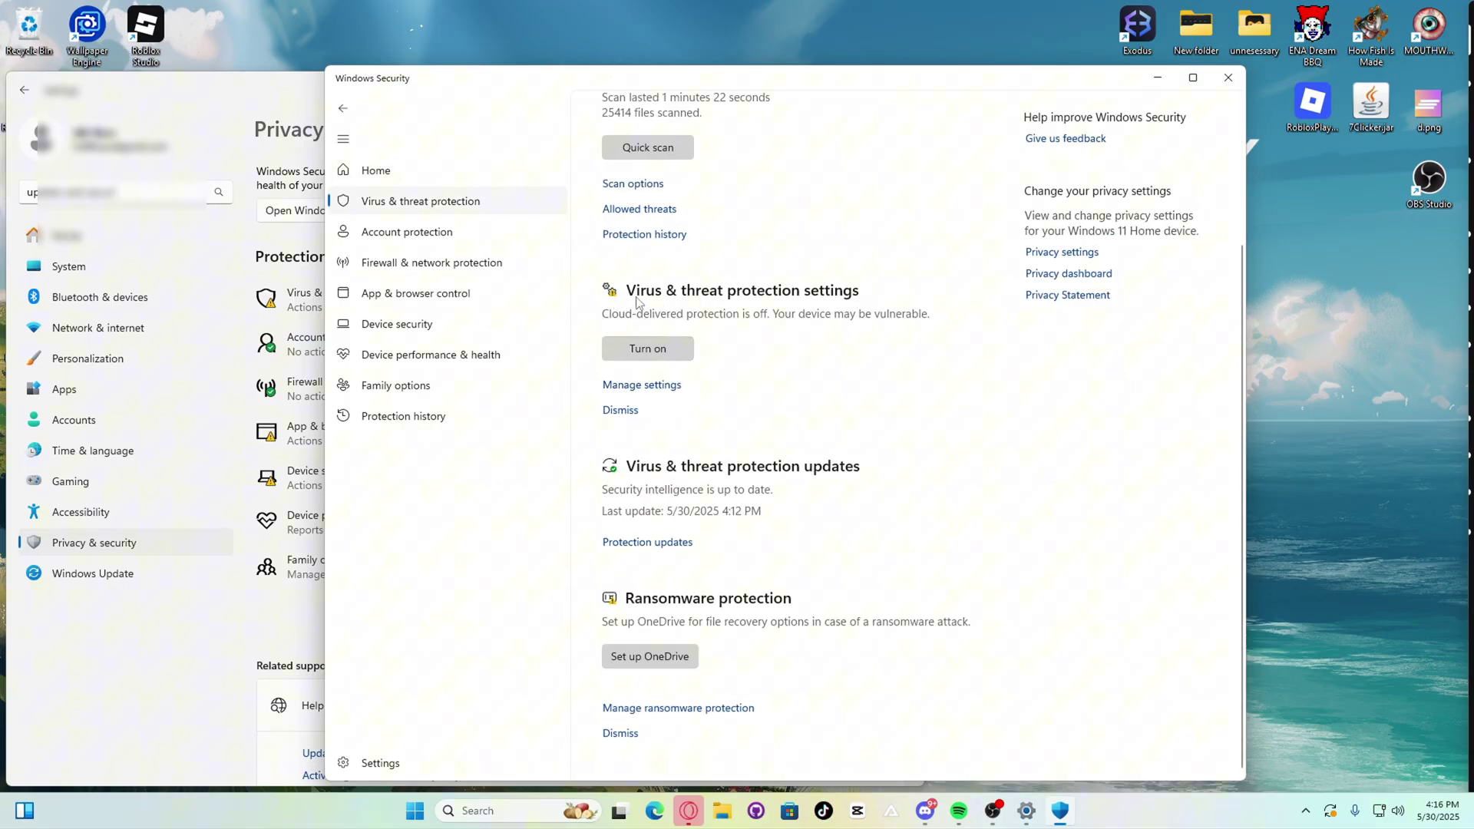
pyautogui.click(656, 385)
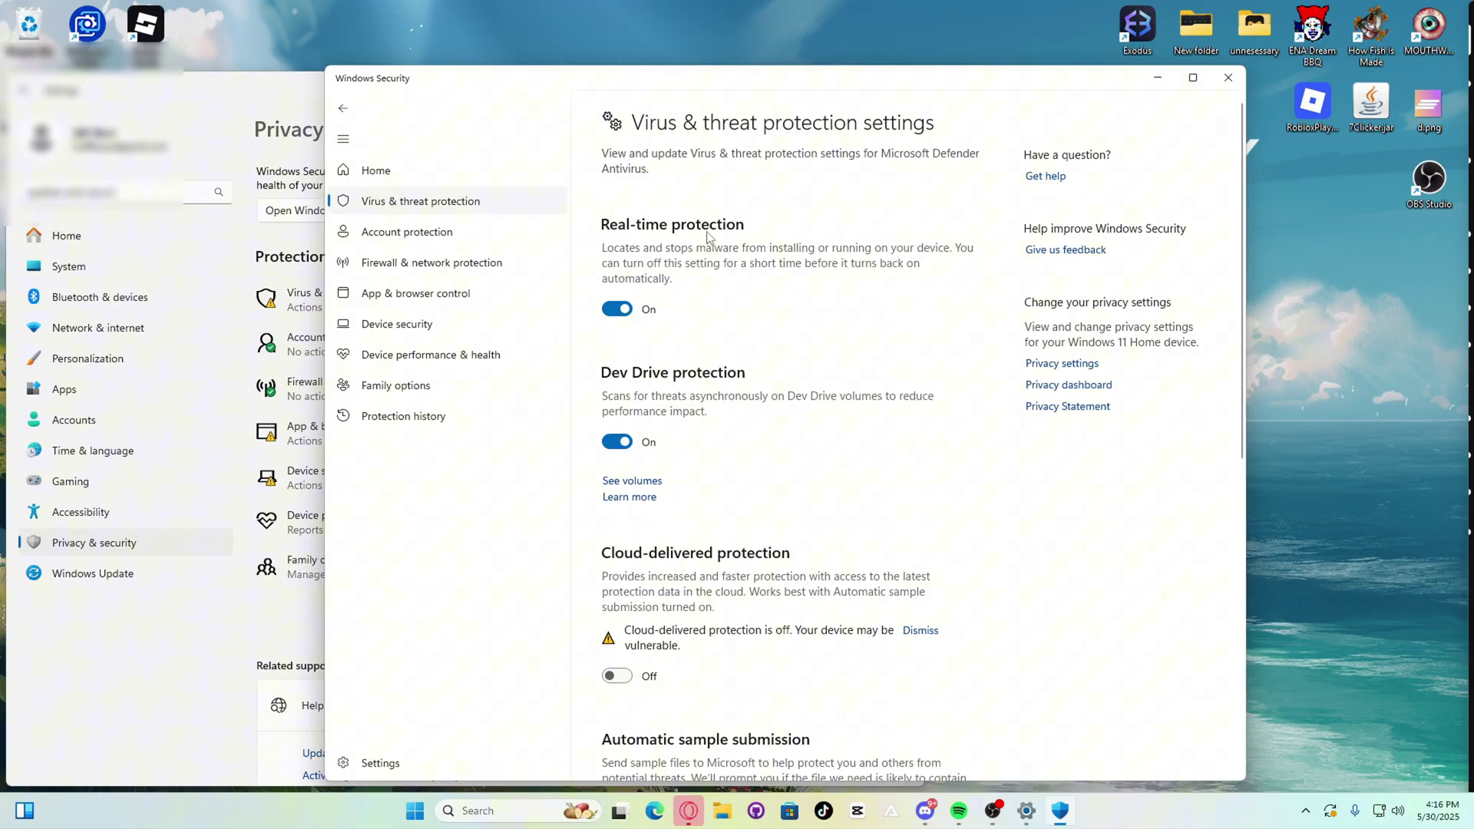
# Review the Virus & threat protection settings and open the Microsoft Defender exclusions list.
pyautogui.scroll(-5, 721, 399)
pyautogui.scroll(-1, 721, 401)
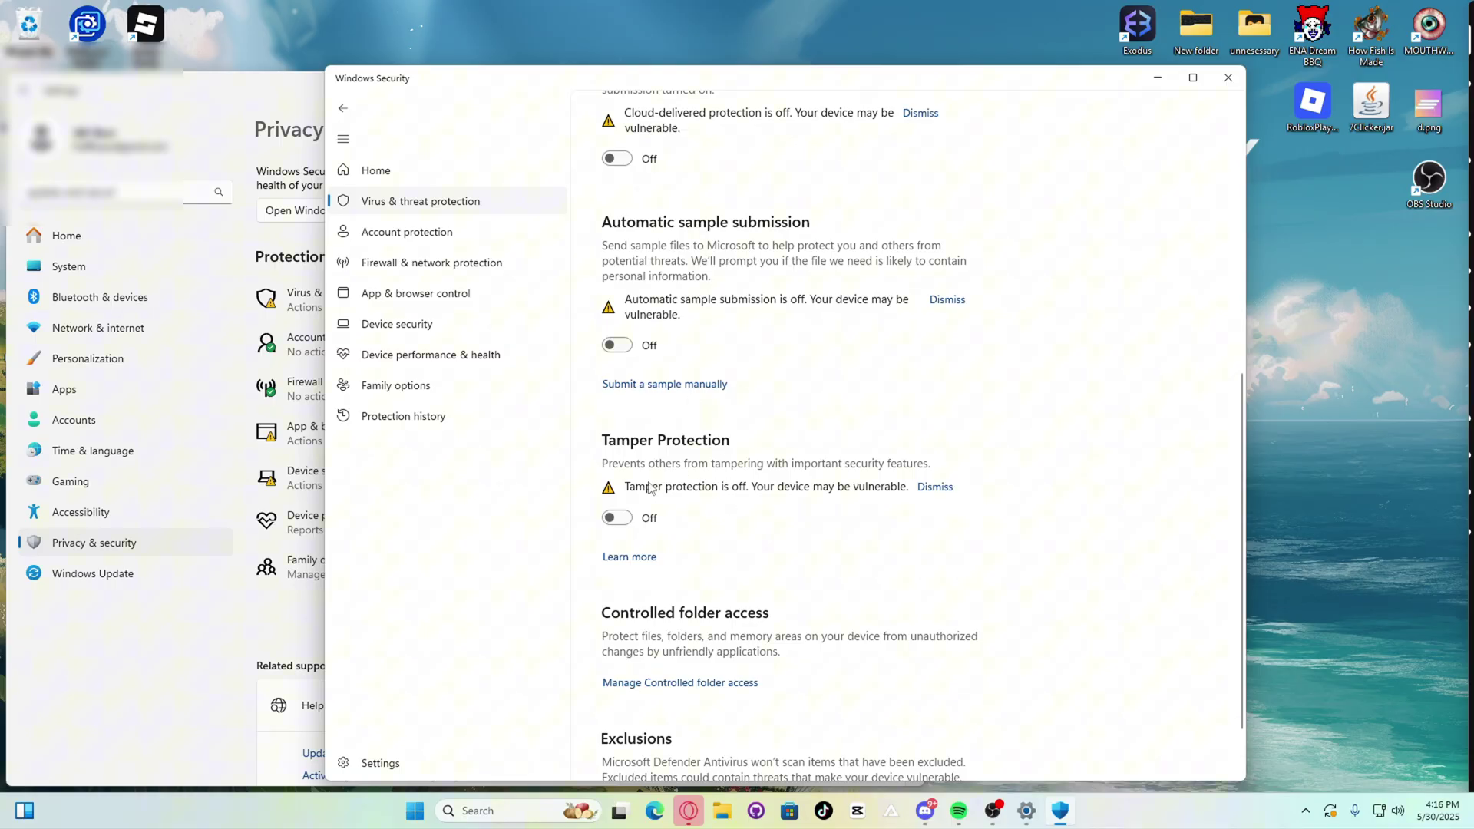
pyautogui.scroll(5, 668, 516)
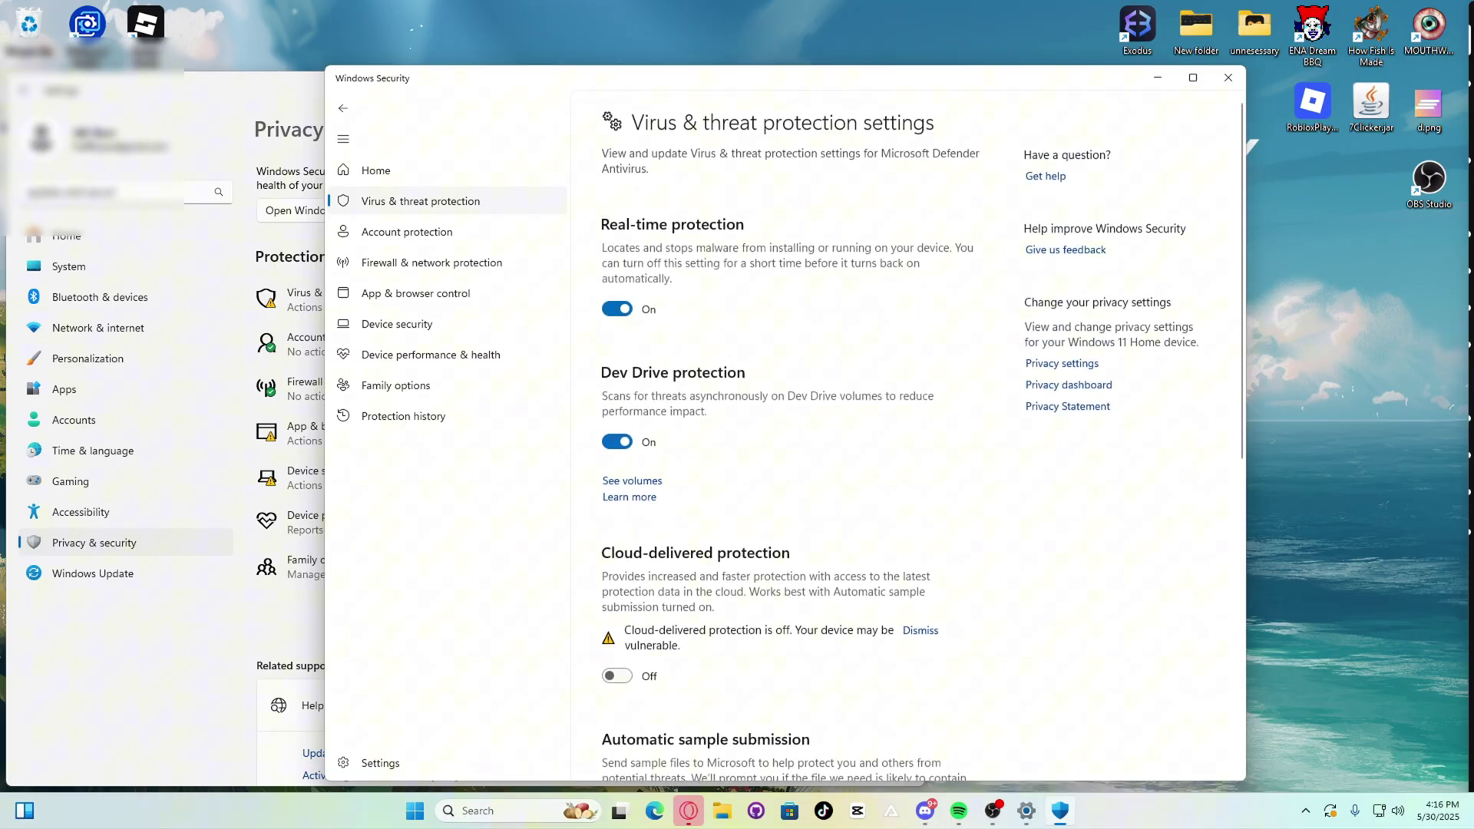
pyautogui.click(926, 811)
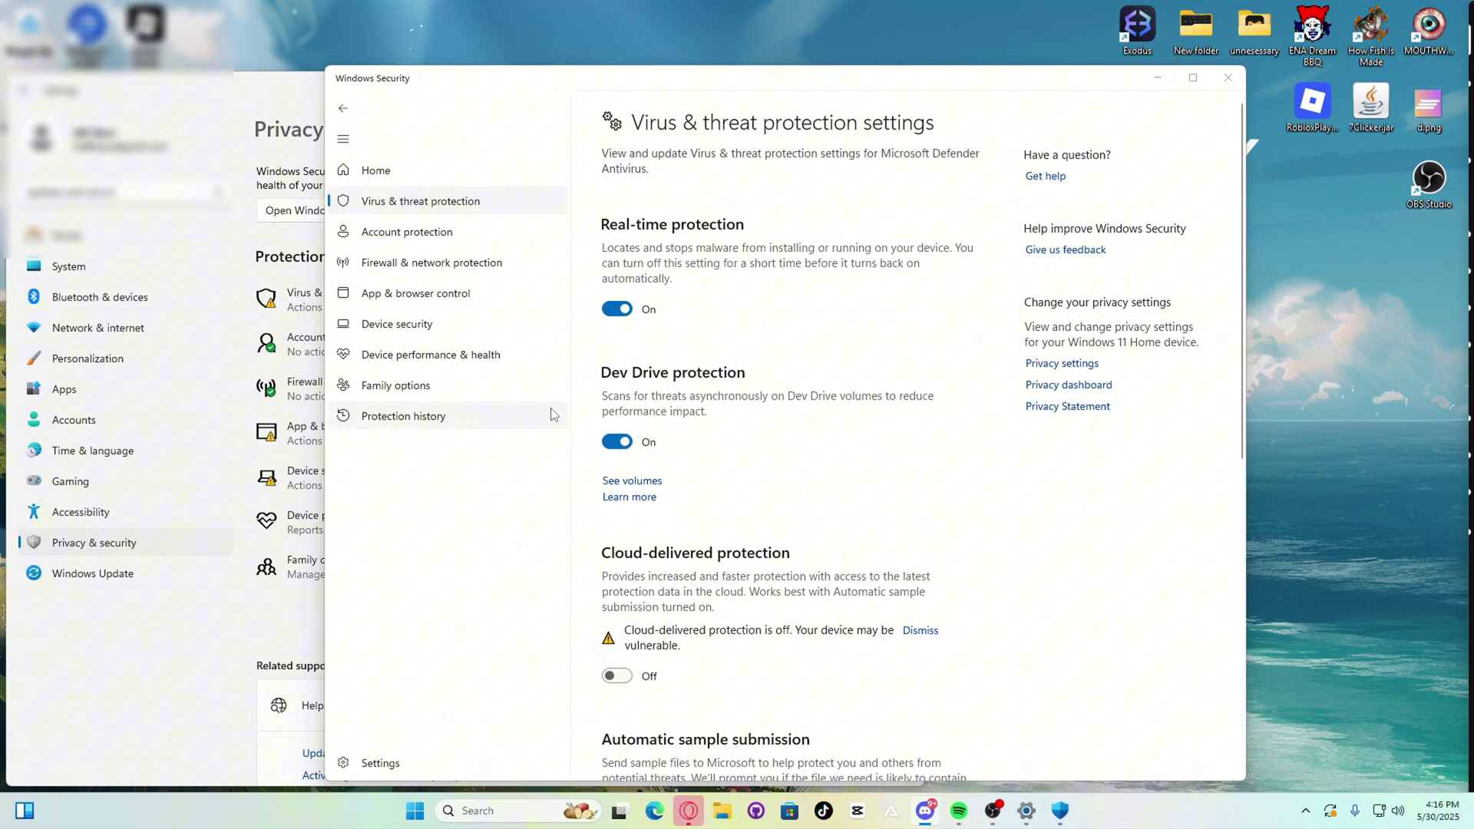
pyautogui.scroll(-6, 699, 388)
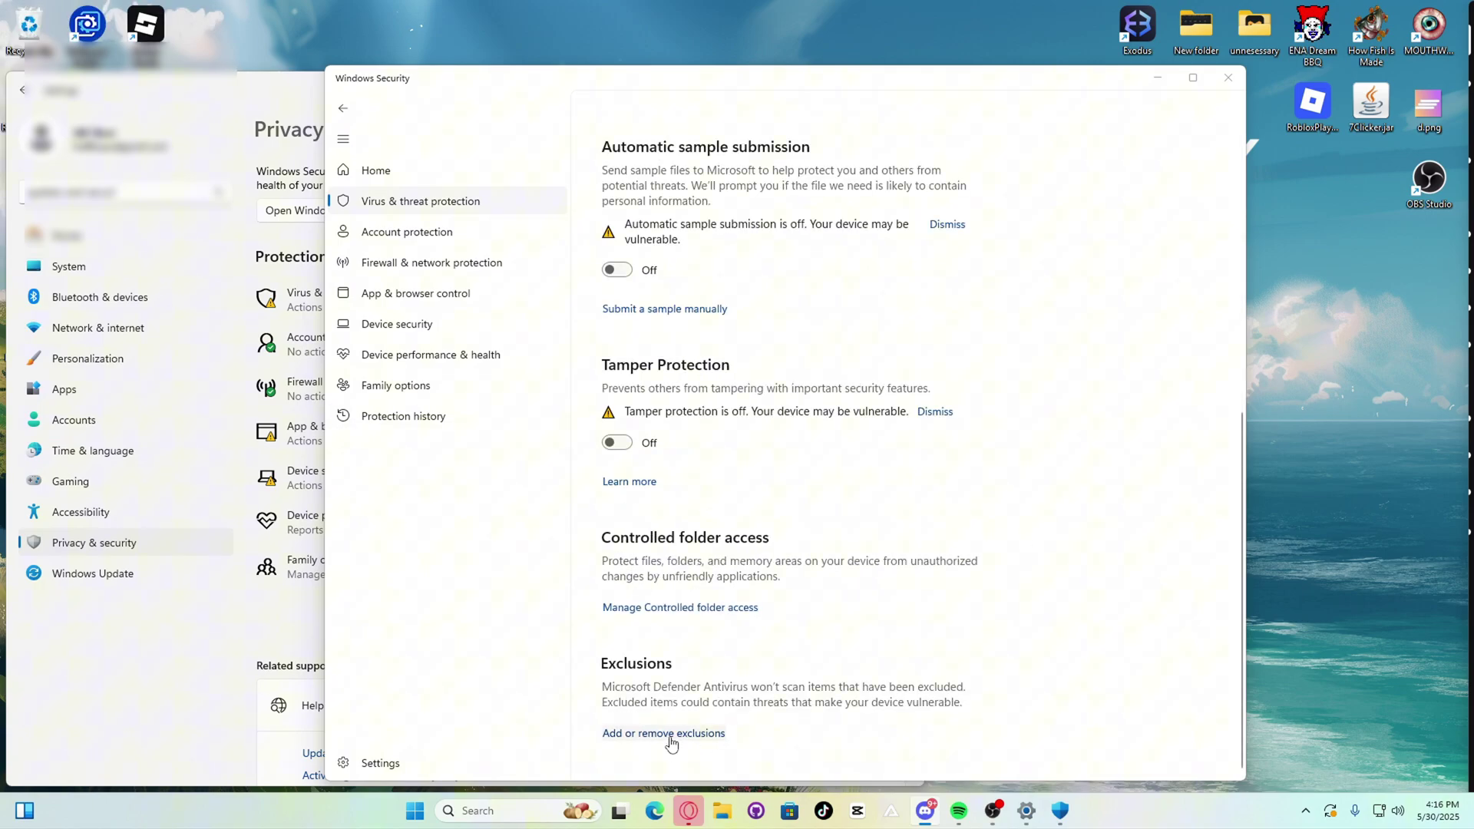
pyautogui.click(665, 733)
pyautogui.click(767, 514)
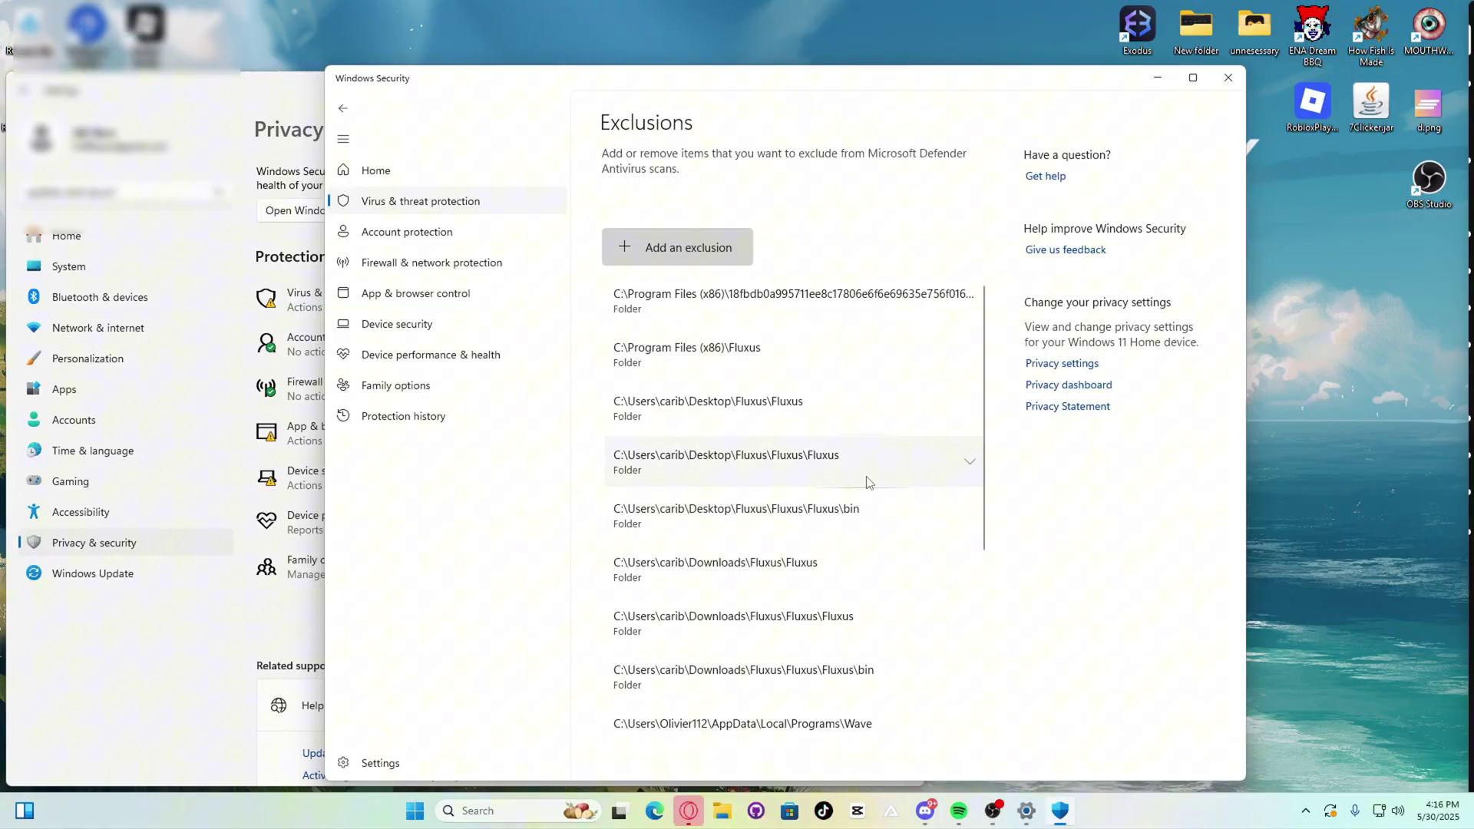
# Add the Swift folder on the Desktop as a folder exclusion from Microsoft Defender Antivirus scans.
pyautogui.click(699, 246)
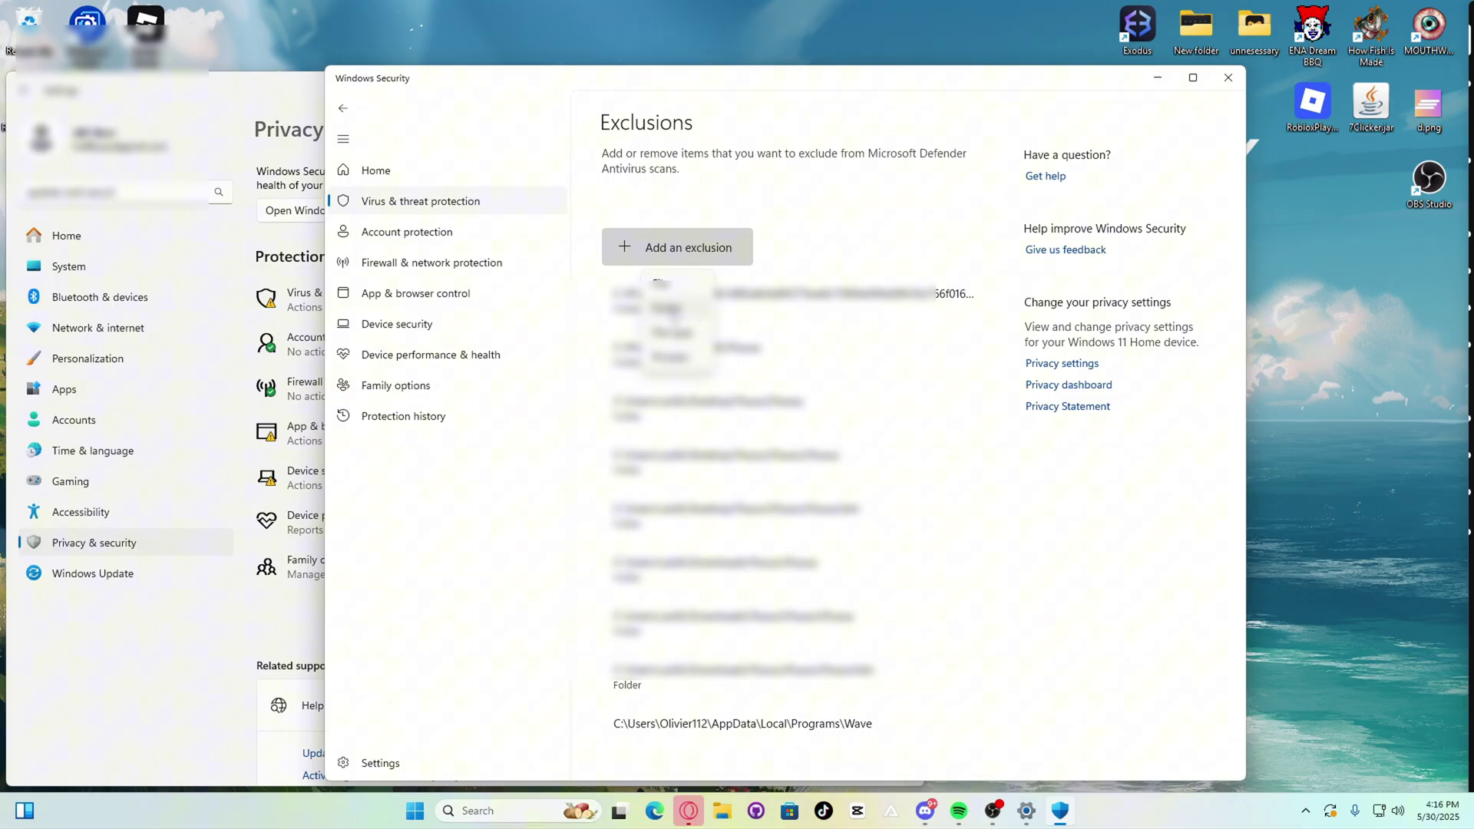
pyautogui.click(668, 308)
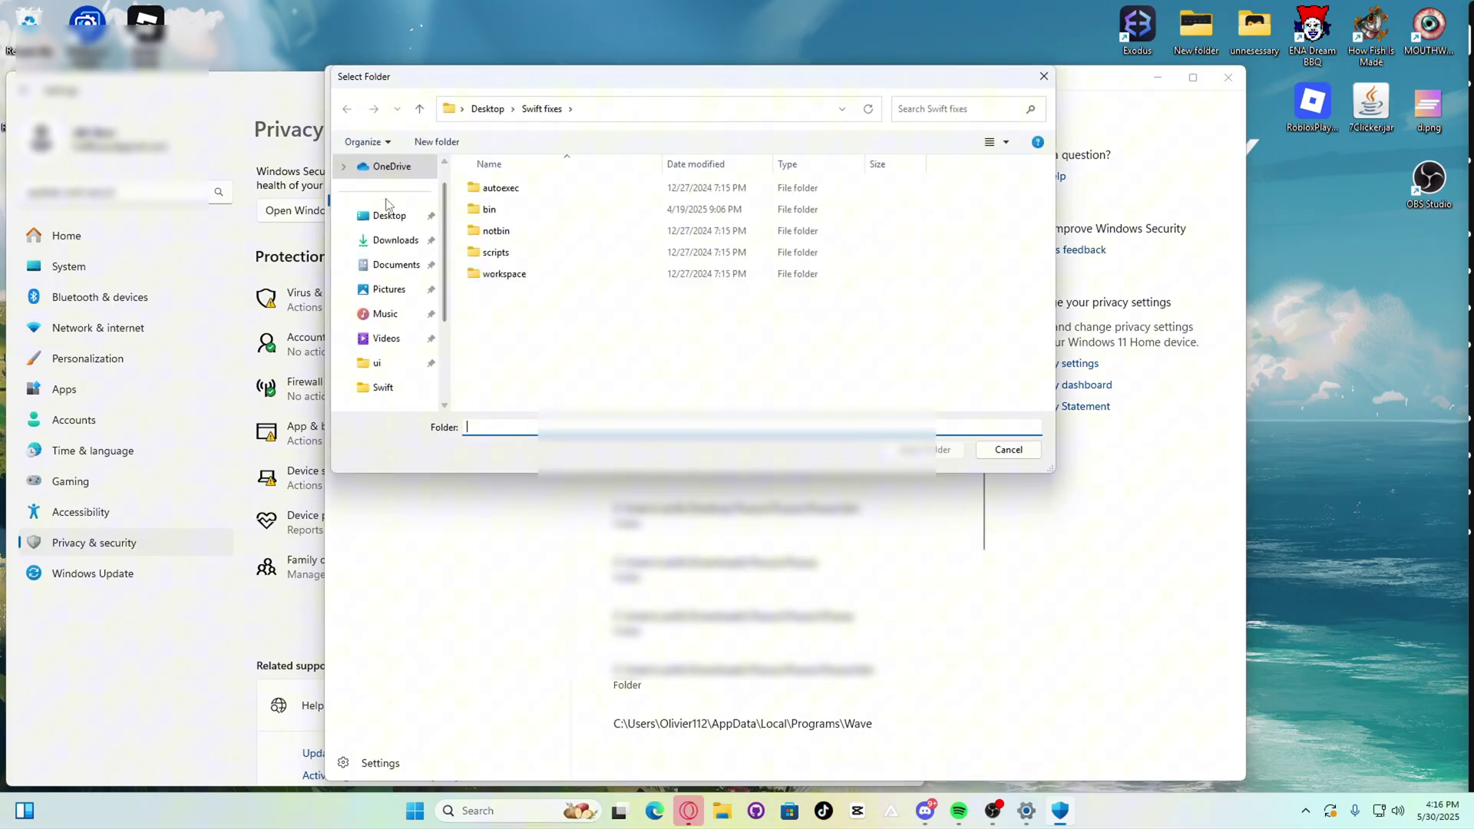
pyautogui.click(387, 214)
pyautogui.click(519, 259)
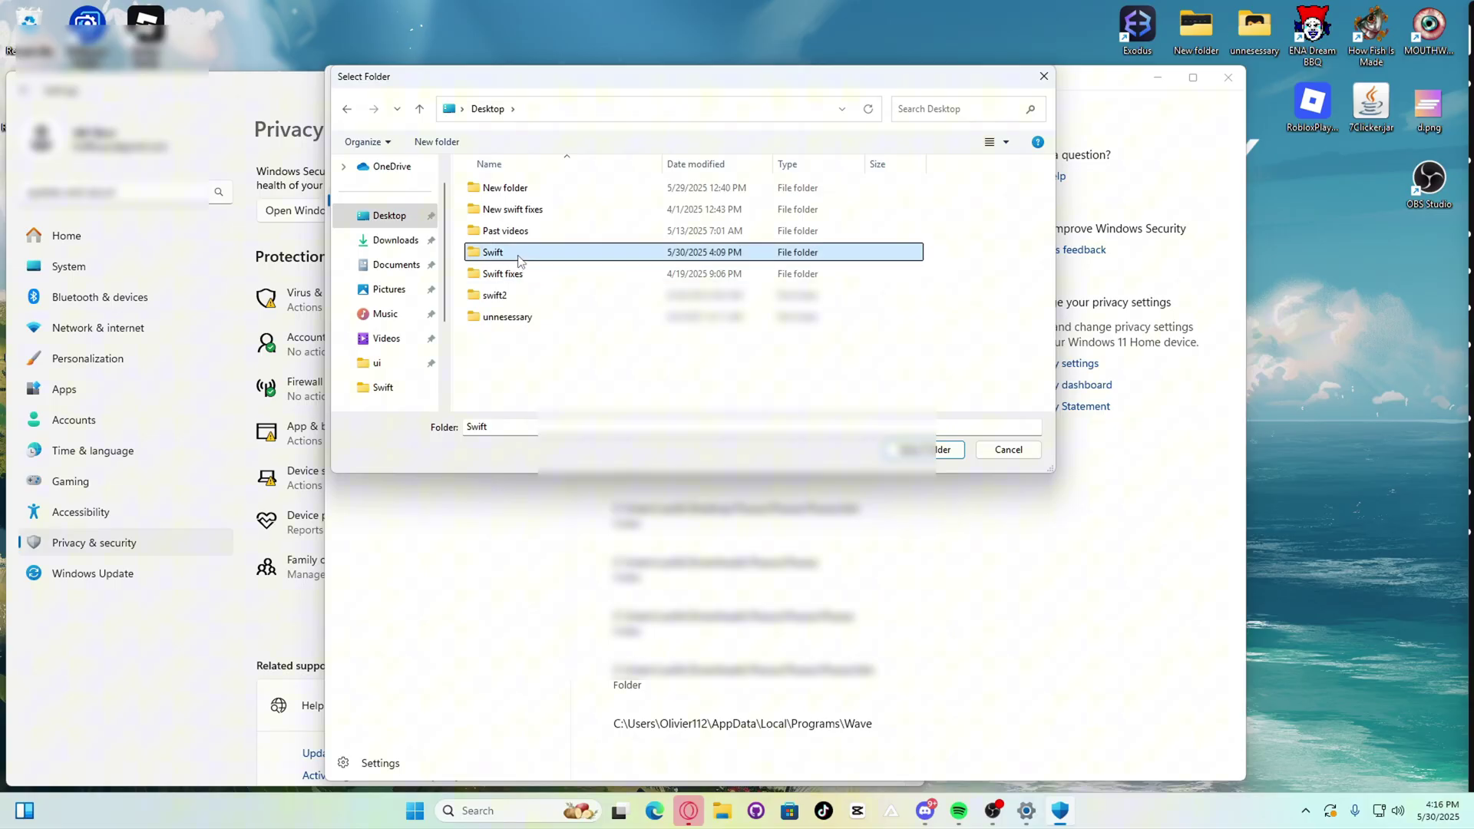
pyautogui.click(909, 454)
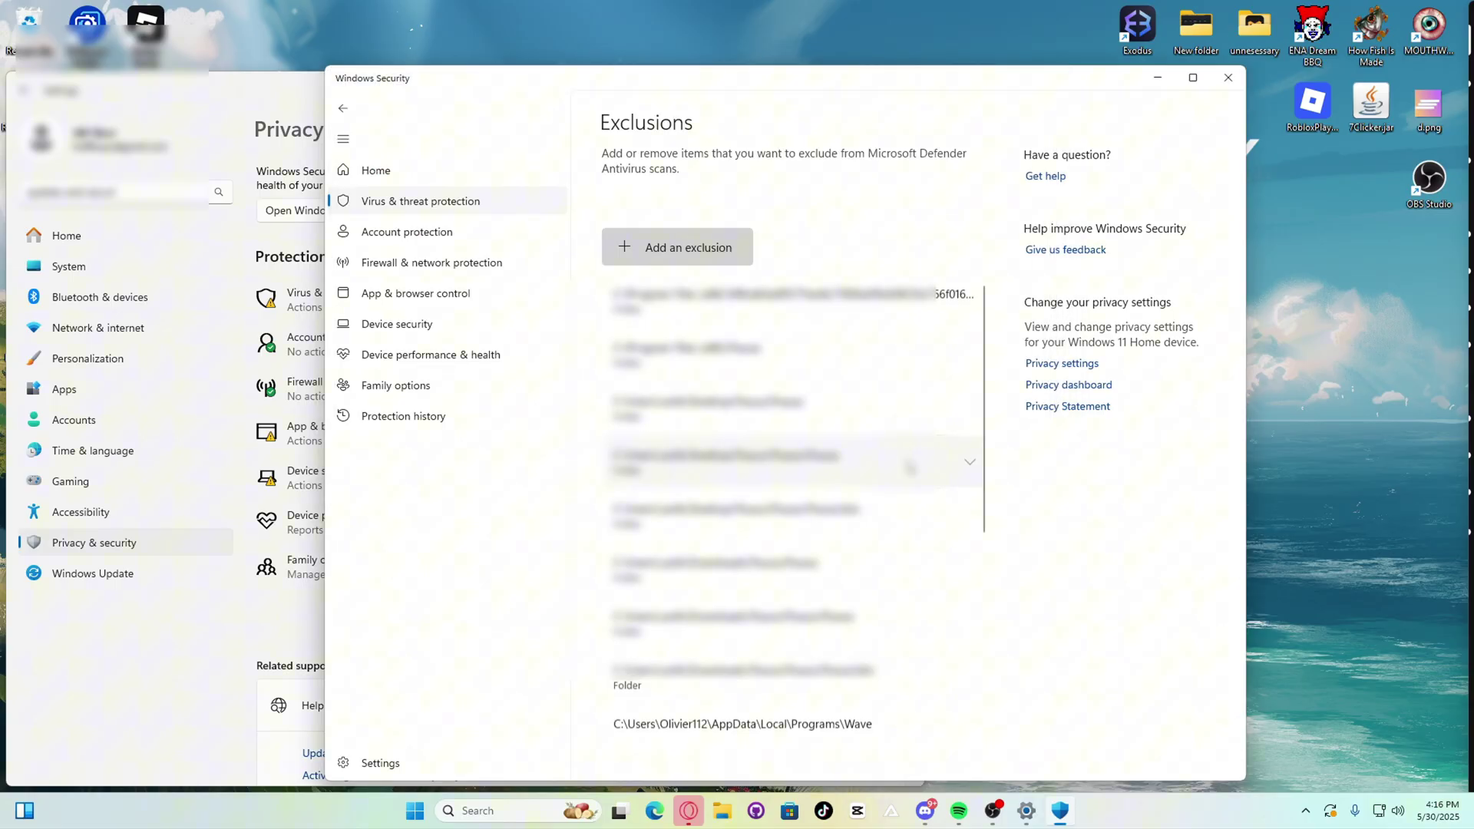
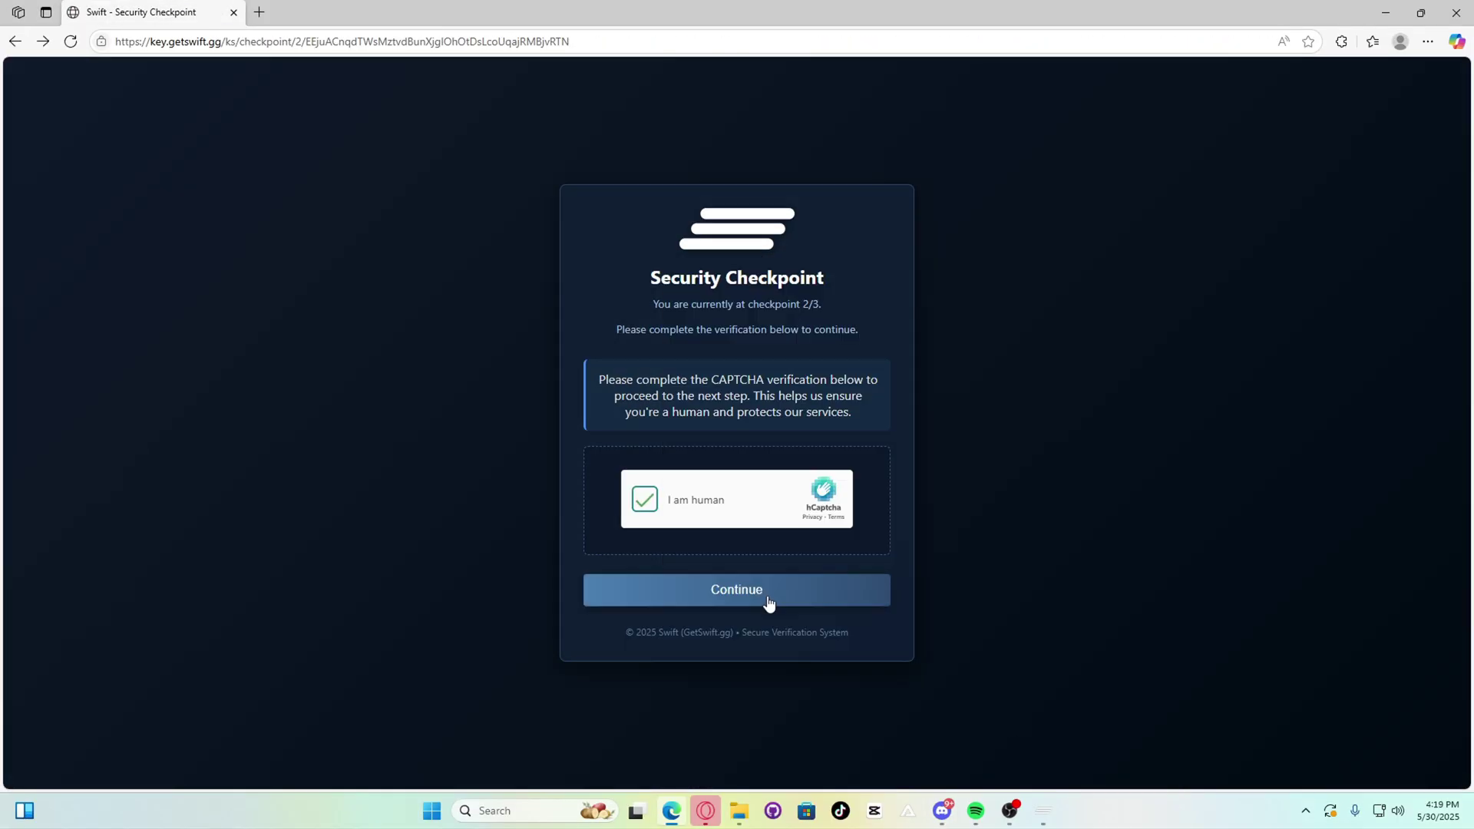
# Try to get a Swift key by working through the verification checkpoints in Microsoft Edge.
pyautogui.click(769, 604)
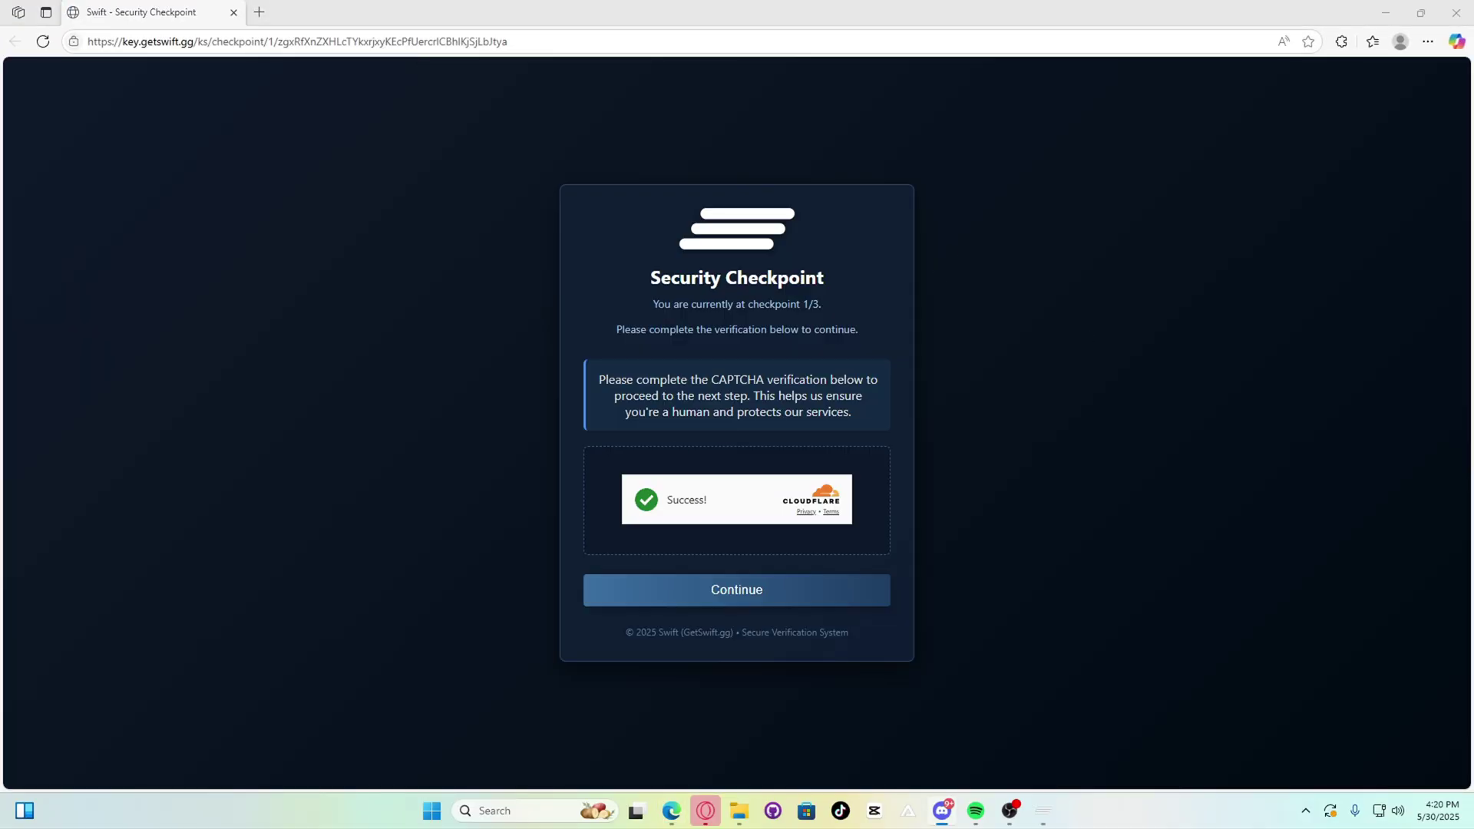
pyautogui.click(737, 589)
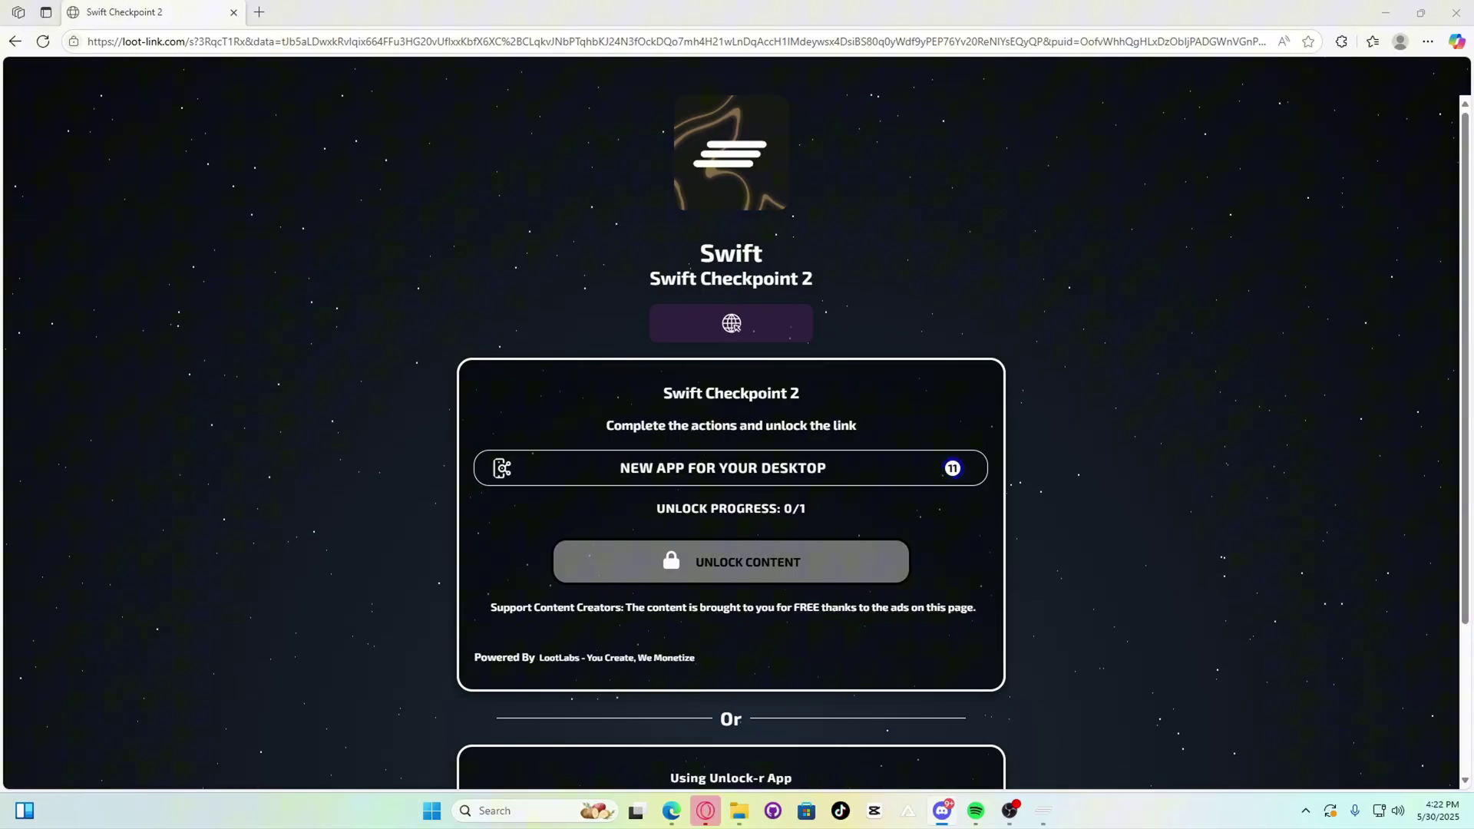
pyautogui.click(849, 577)
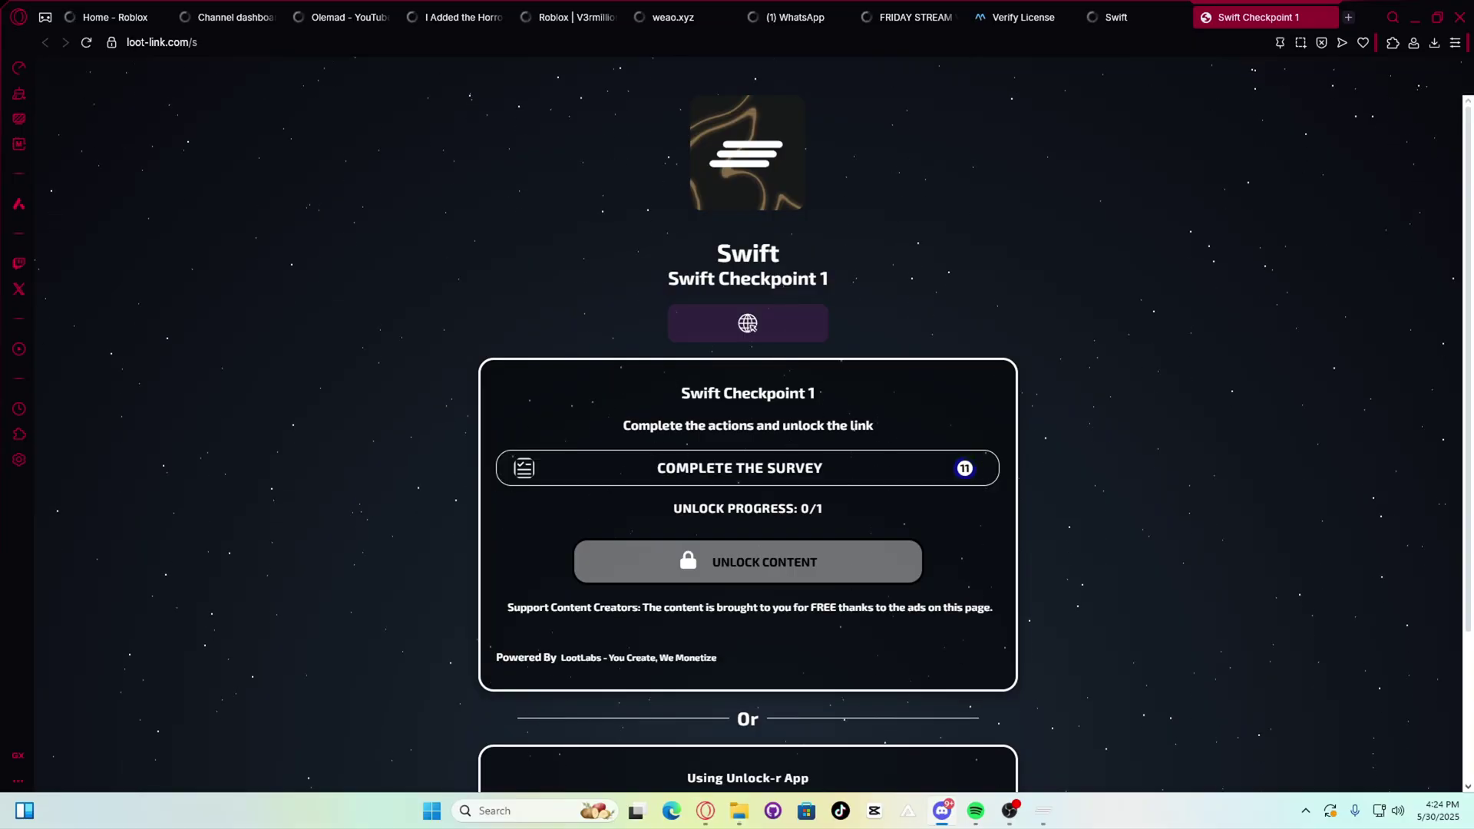
# Complete and unlock Swift Checkpoint 1 in the Opera browser, and close the leftover Swift site tab.
pyautogui.click(1224, 251)
pyautogui.click(756, 562)
pyautogui.click(1177, 21)
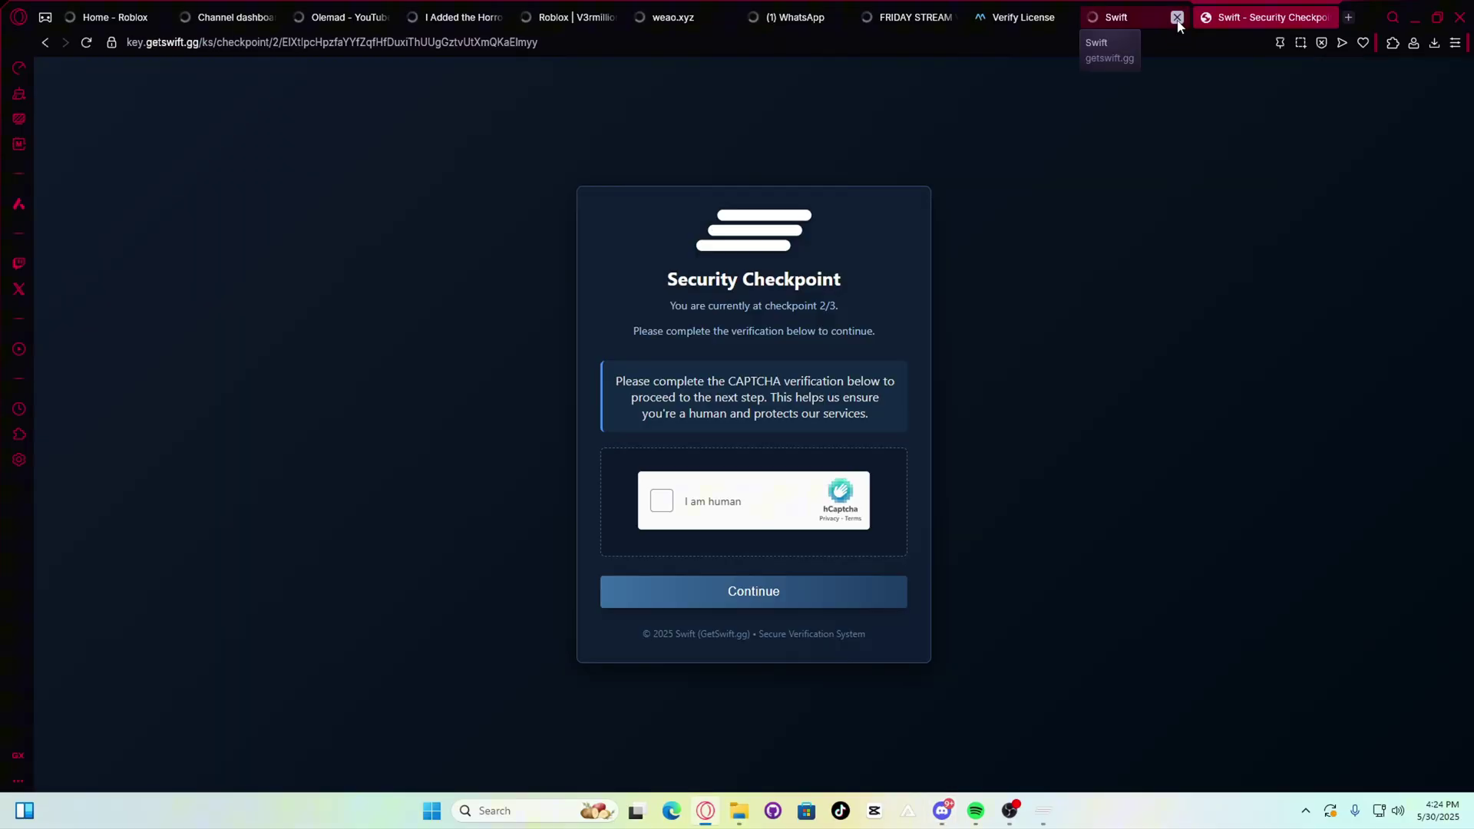
# Complete the action for Swift Checkpoint 2, close the advertisement tabs, and continue past the checkpoint.
pyautogui.click(1323, 21)
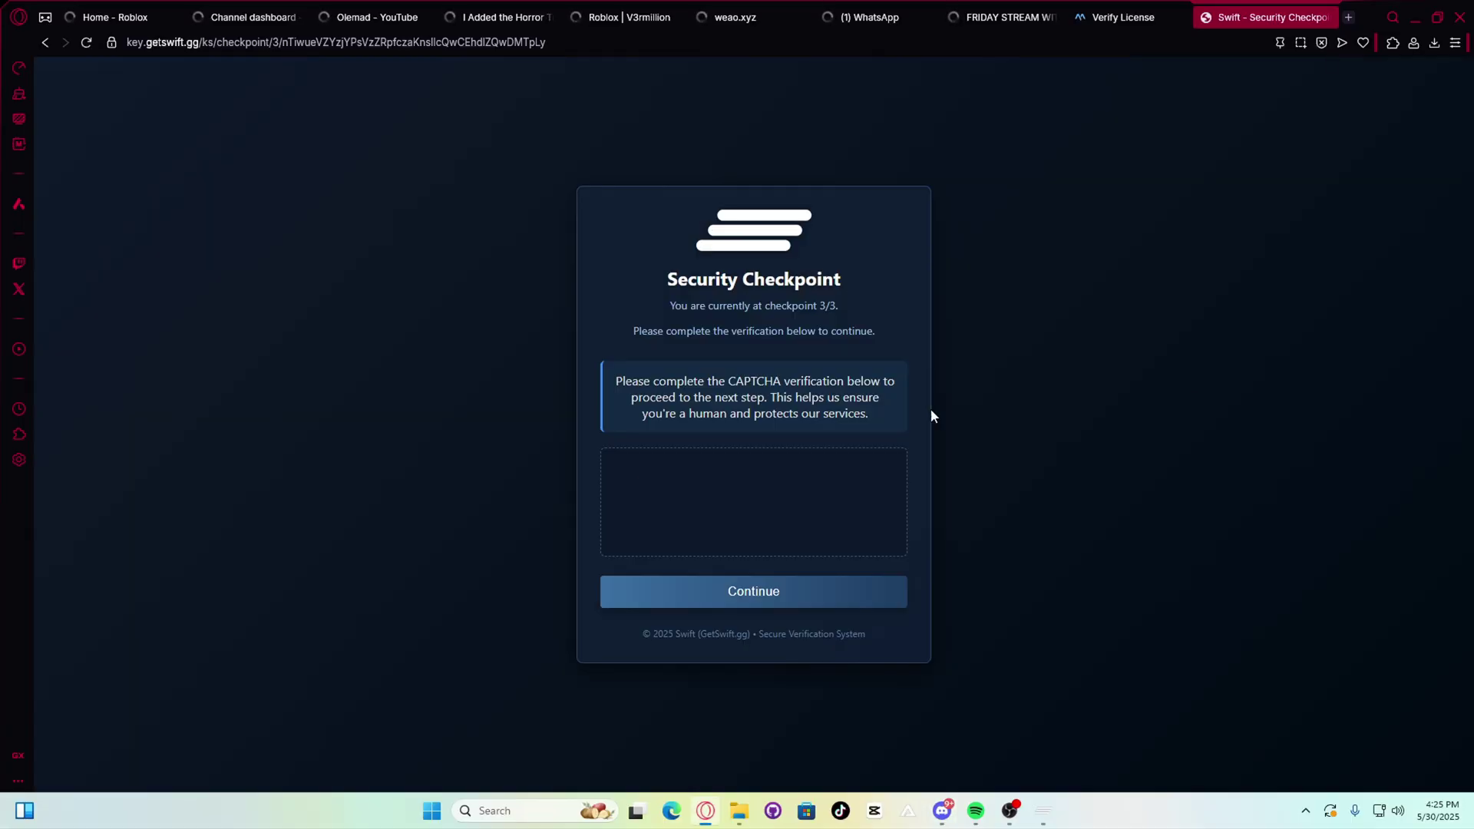
pyautogui.click(743, 582)
pyautogui.click(1326, 19)
# Complete and unlock Swift Checkpoint 3, then copy the generated access key.
pyautogui.tripleClick(800, 468)
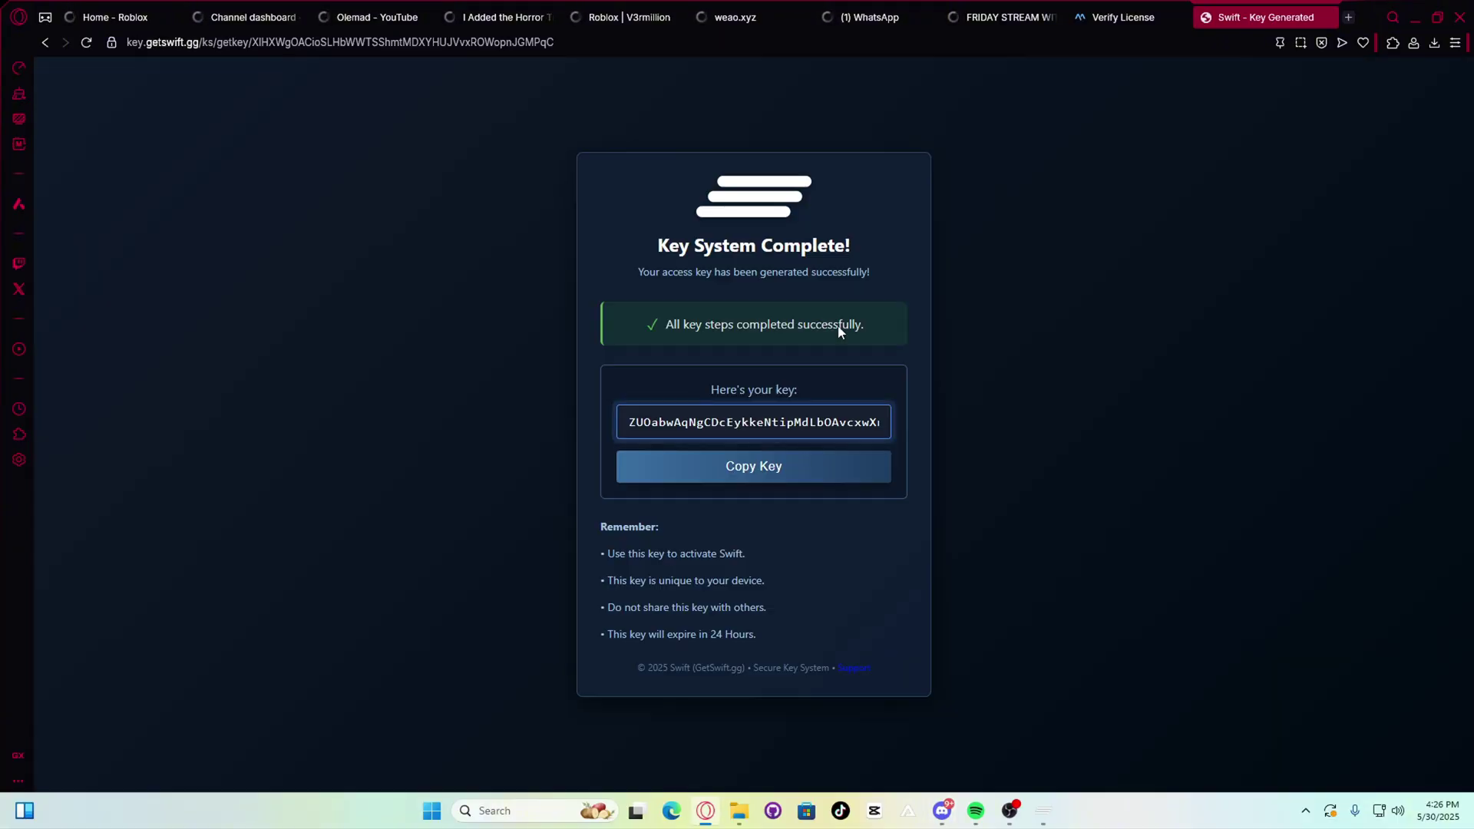
pyautogui.click(1129, 498)
pyautogui.click(819, 473)
pyautogui.click(806, 467)
# Switch to the Swift app, paste the copied access key into Key Login, and submit it.
pyautogui.click(1043, 812)
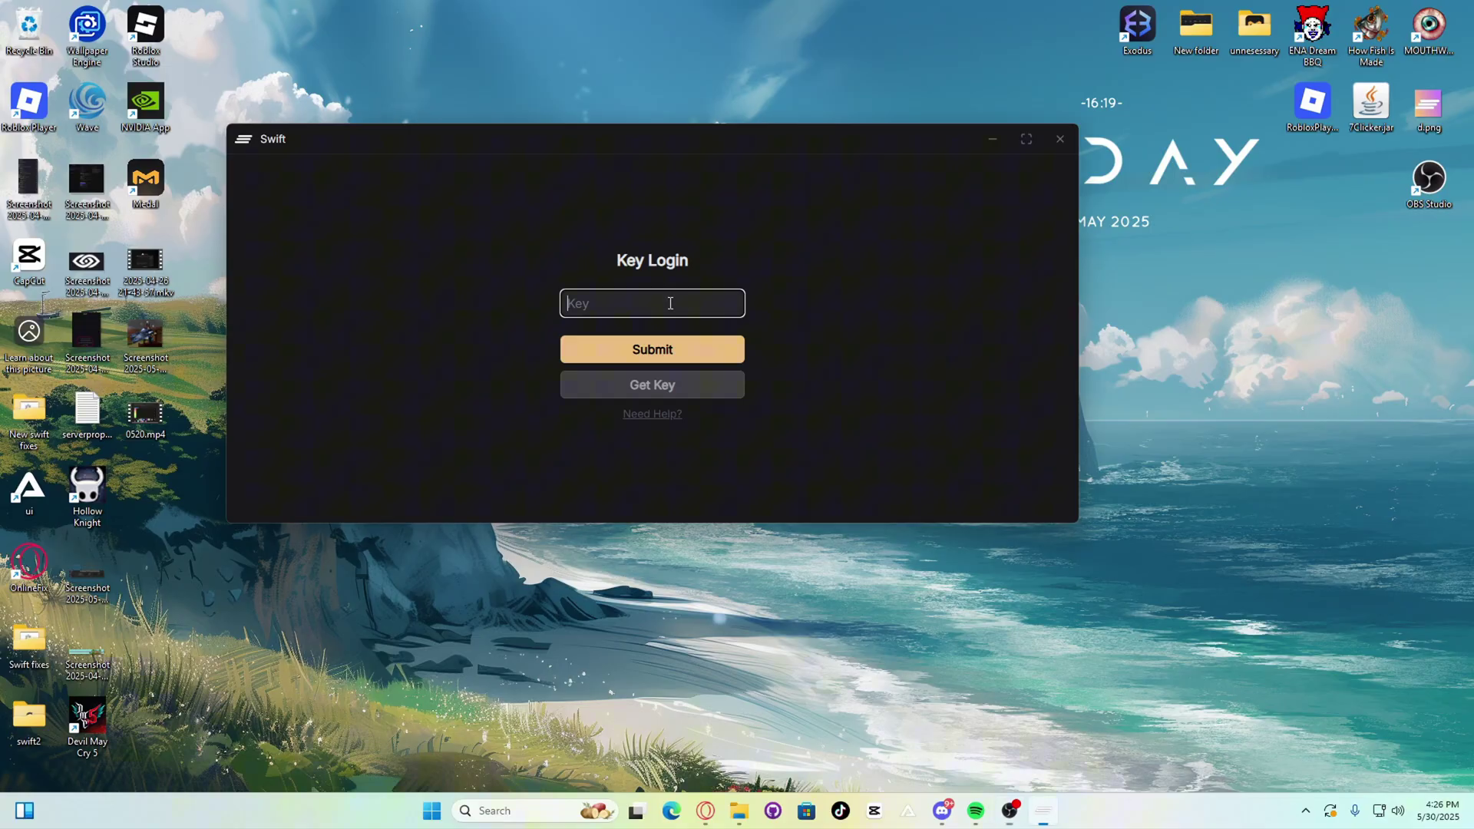
pyautogui.click(667, 300)
pyautogui.hotkey('ctrl', 'v')
pyautogui.click(674, 349)
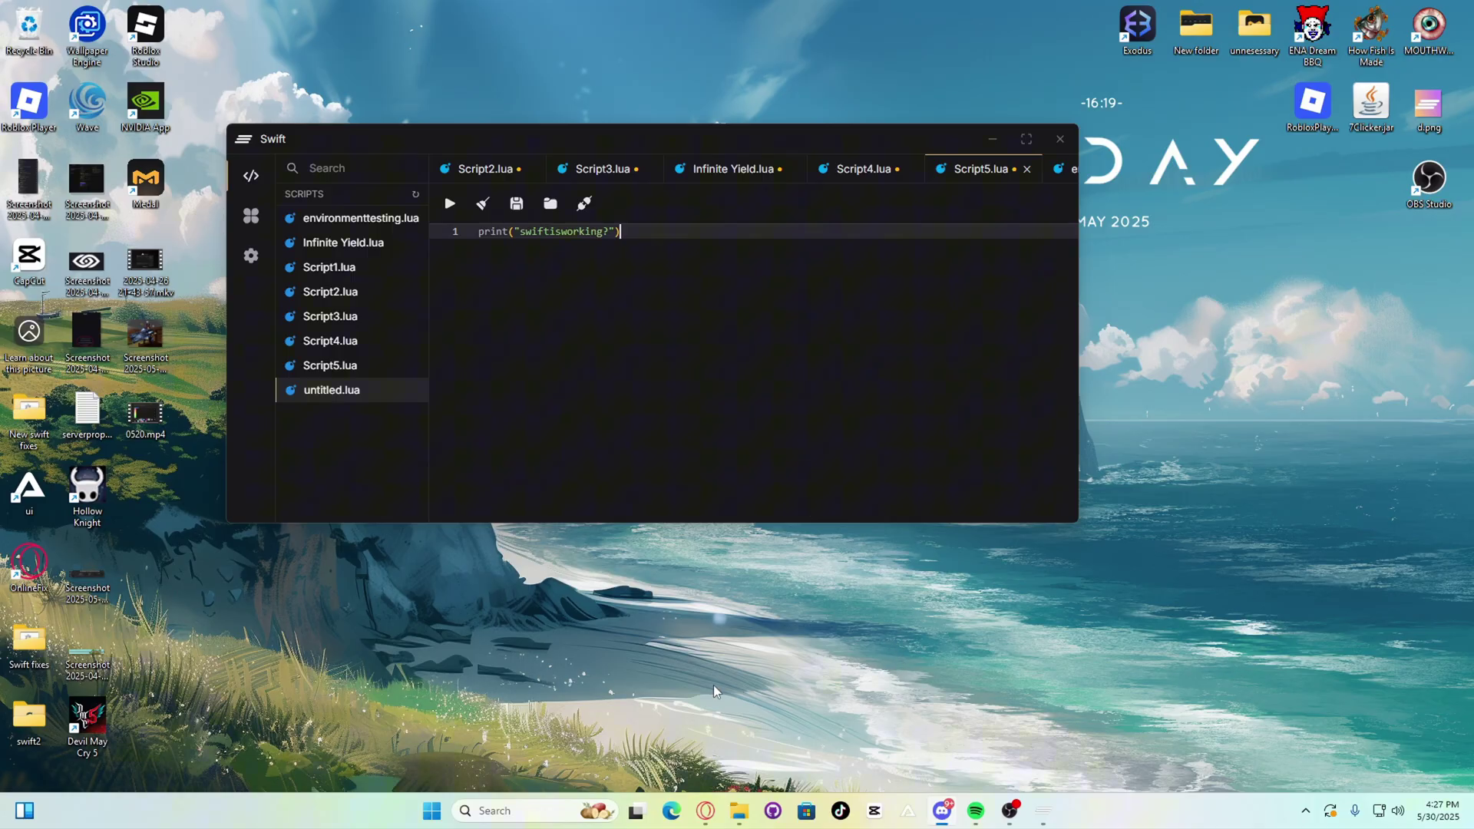
# Clear the browser away, bring the Swift window over the running Roblox game, and attach Swift to Roblox.
pyautogui.click(706, 811)
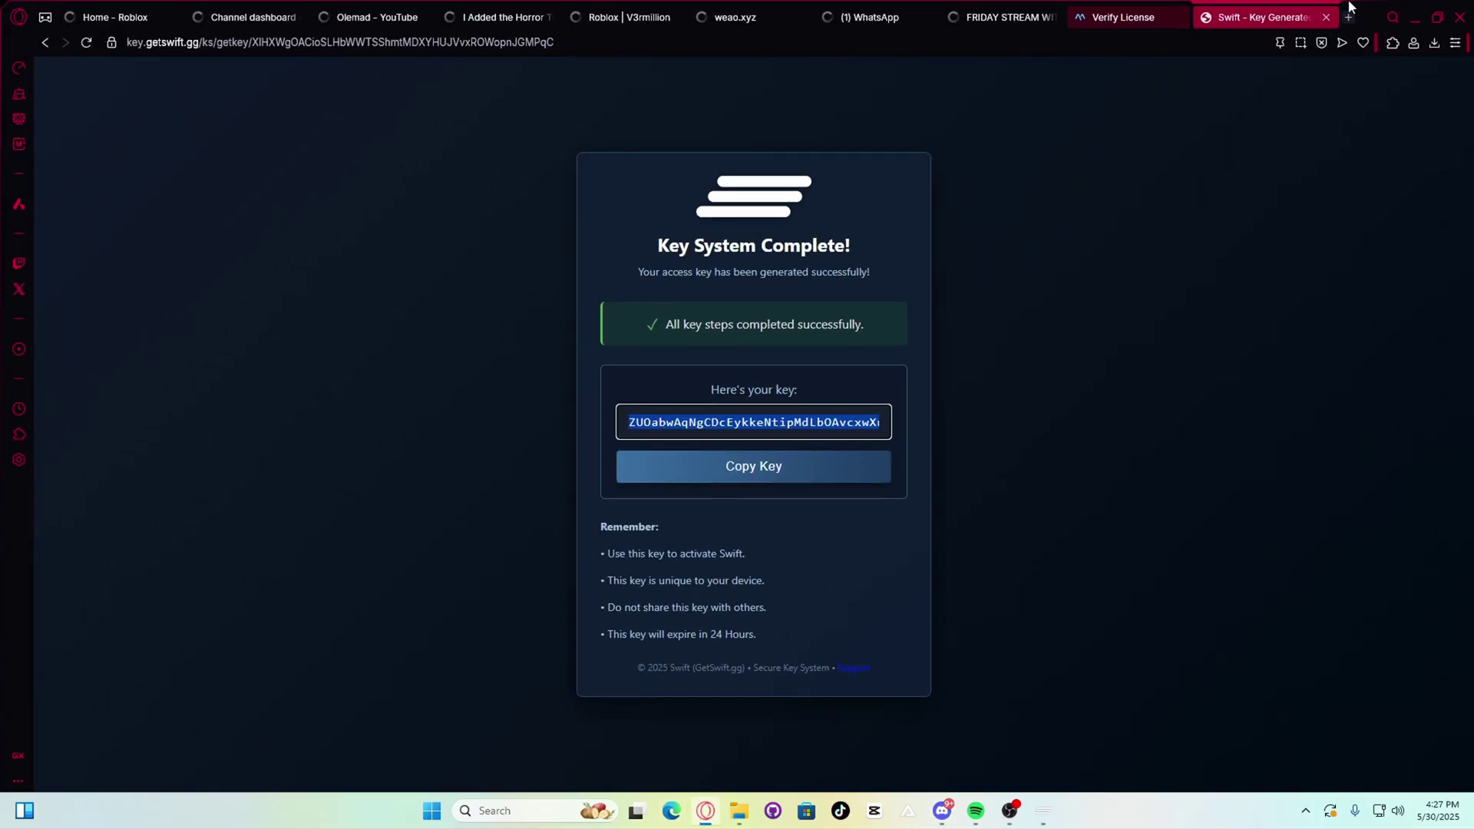
pyautogui.moveTo(1360, 7); pyautogui.dragTo(1473, 378)
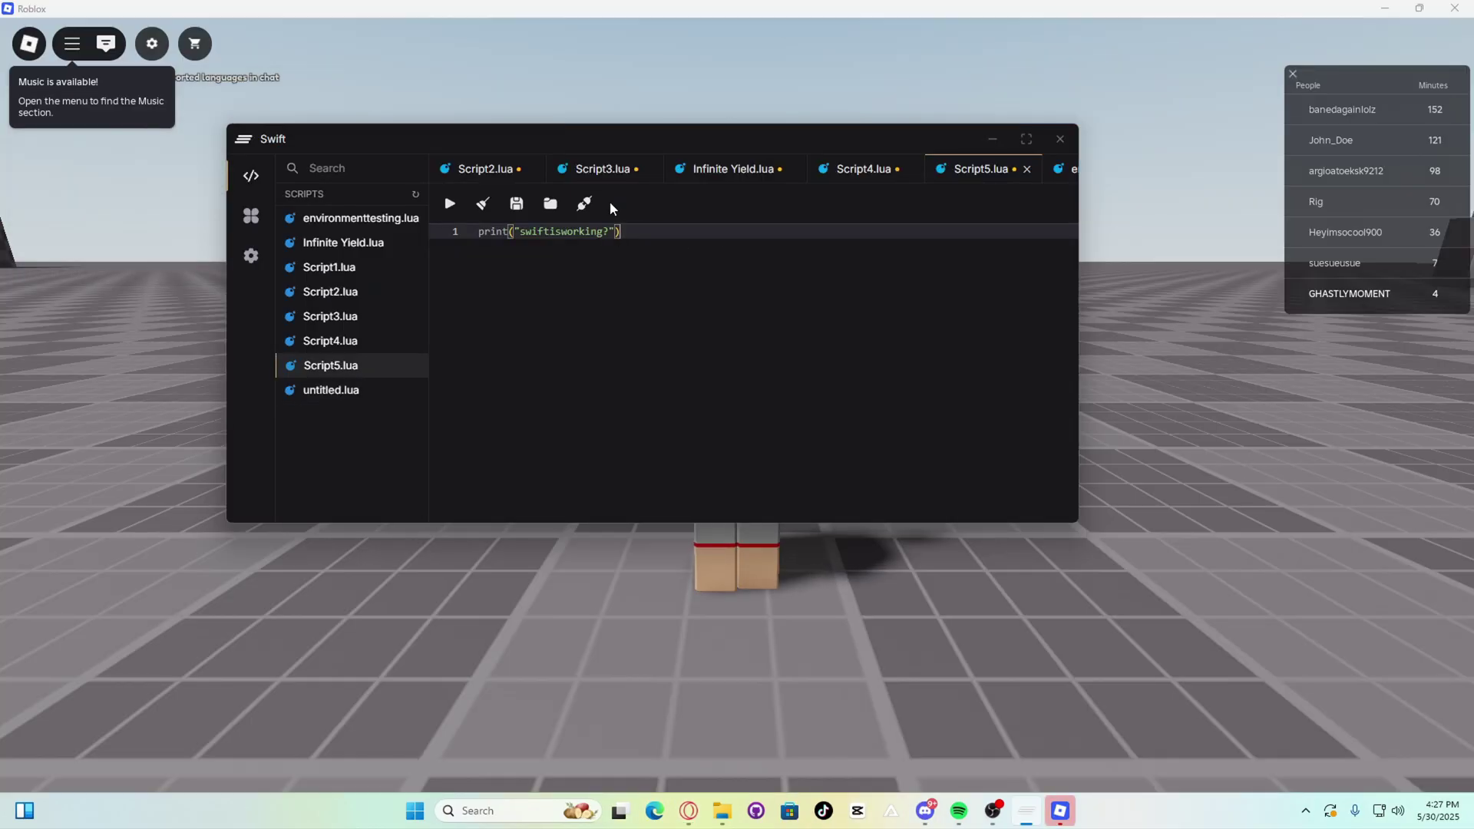
pyautogui.moveTo(667, 136); pyautogui.dragTo(803, 205)
pyautogui.click(926, 812)
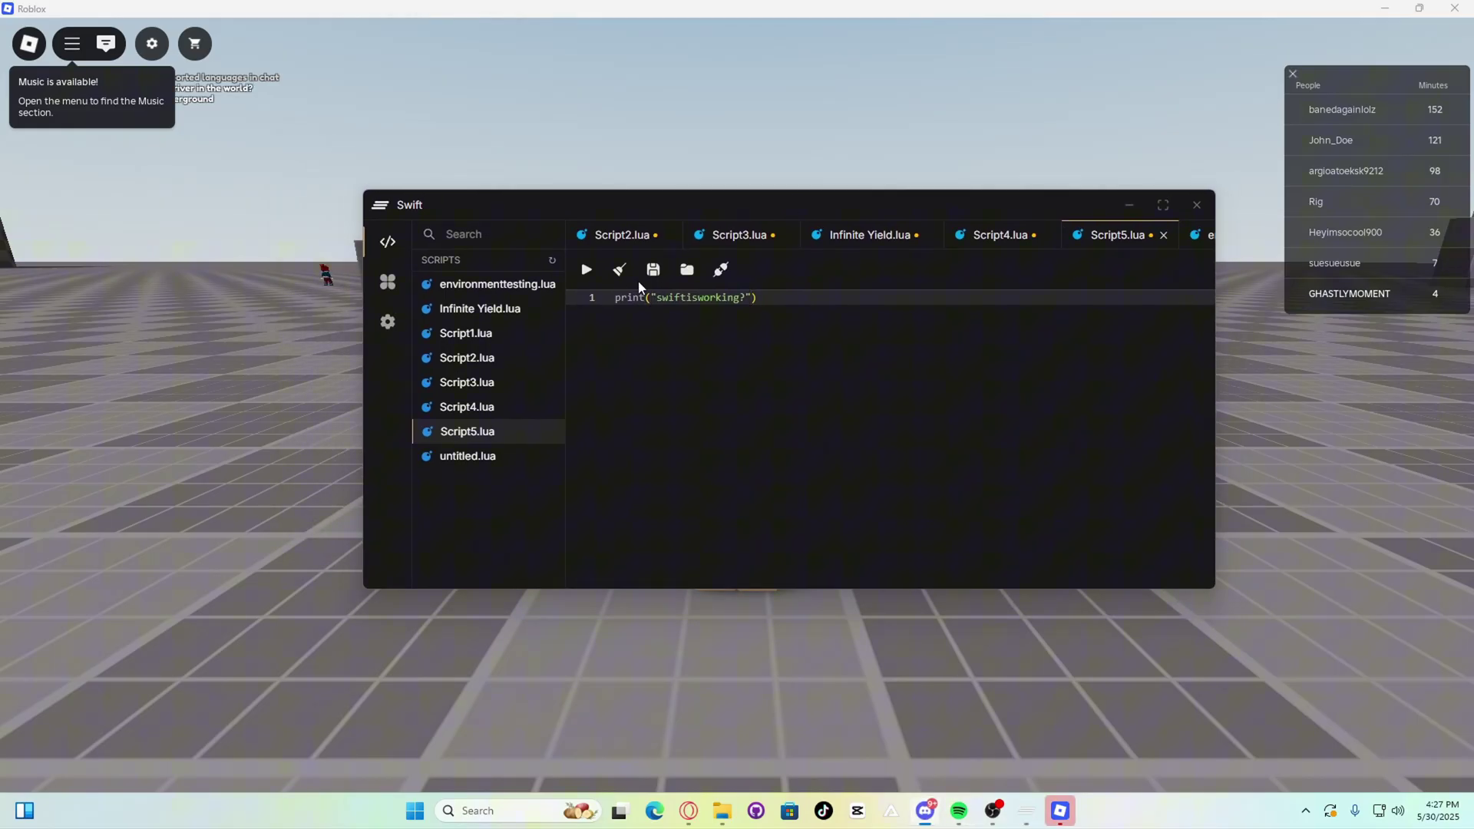
pyautogui.click(719, 272)
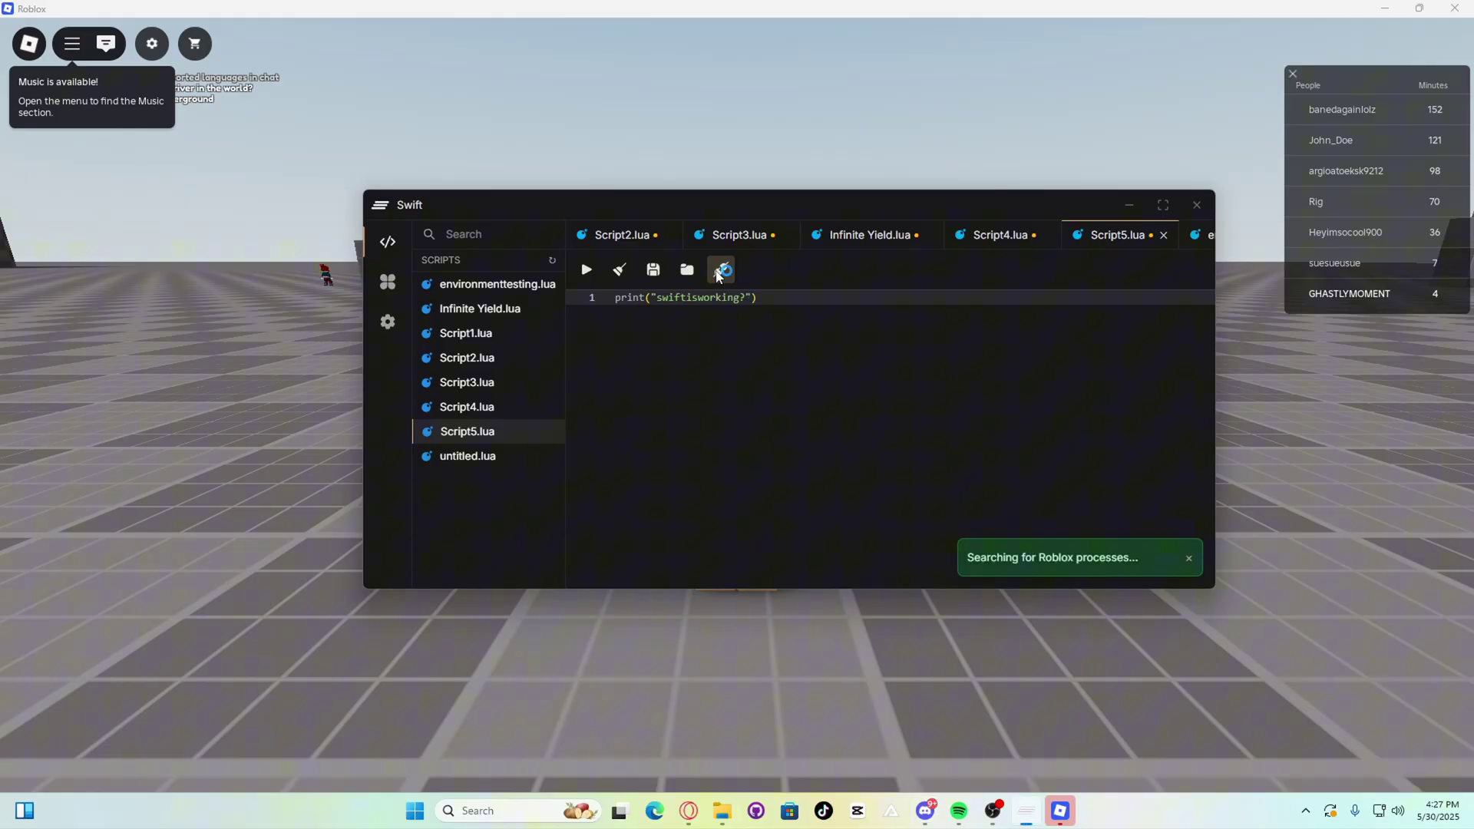
# Move the Swift window away from the game's centre and shrink it to uncover the Roblox view.
pyautogui.moveTo(826, 203); pyautogui.dragTo(775, 203)
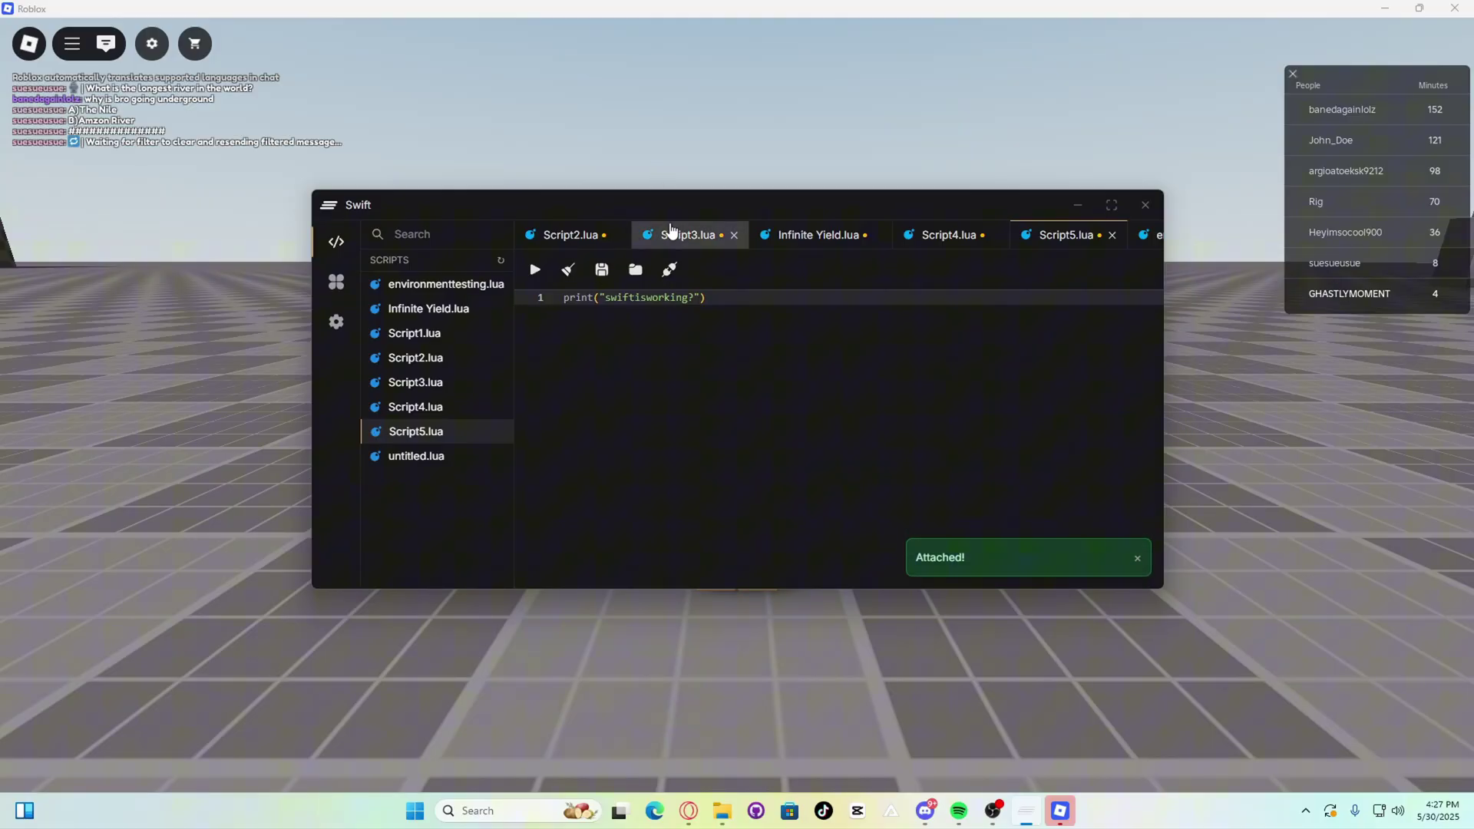
pyautogui.moveTo(619, 206); pyautogui.dragTo(860, 353)
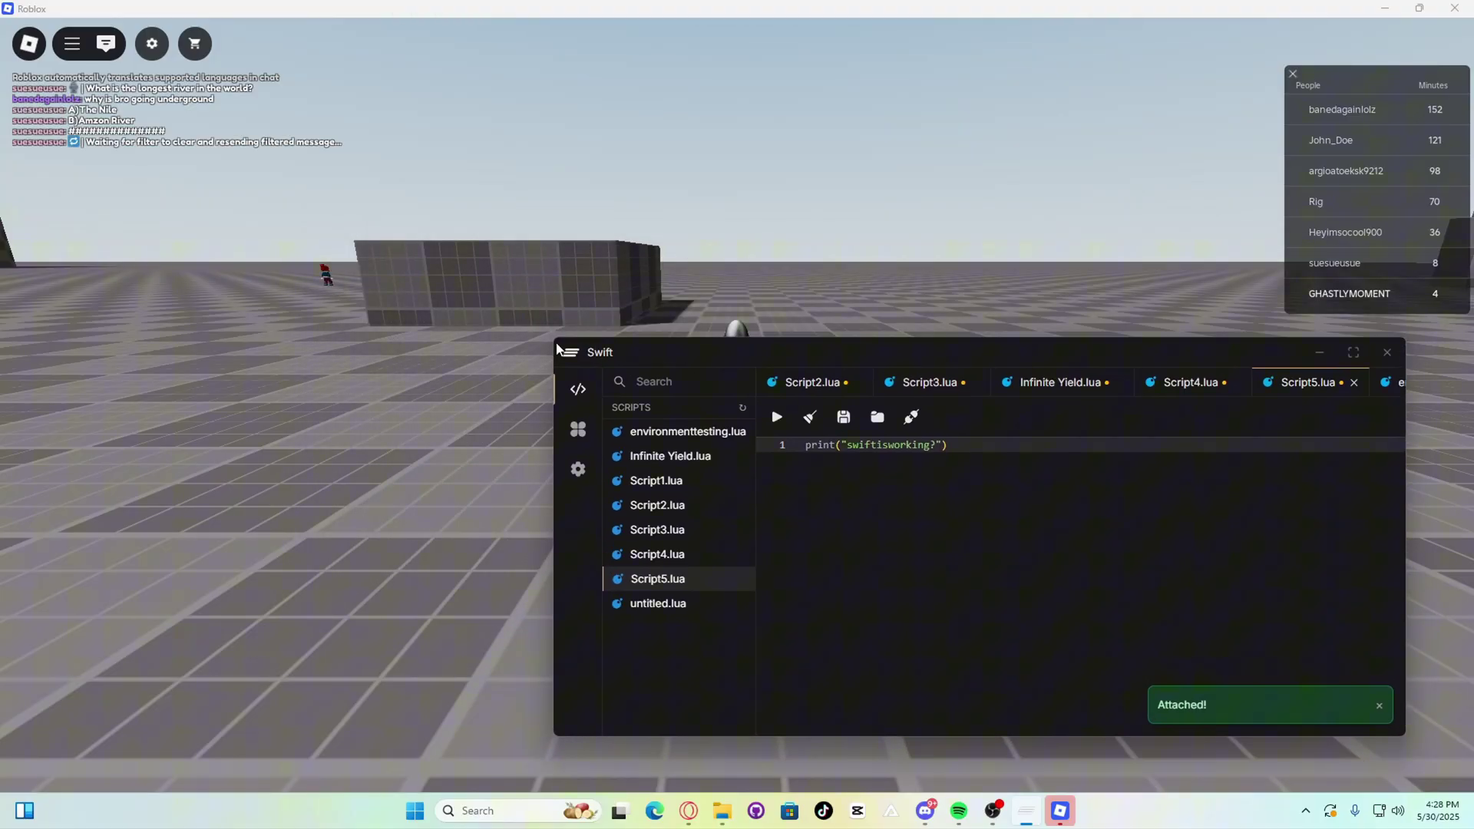
pyautogui.moveTo(554, 338); pyautogui.dragTo(740, 370)
# Open the Roblox Developer Console and execute print("swiftisworking?") from Script5.lua in Swift to check its output.
pyautogui.click(542, 245)
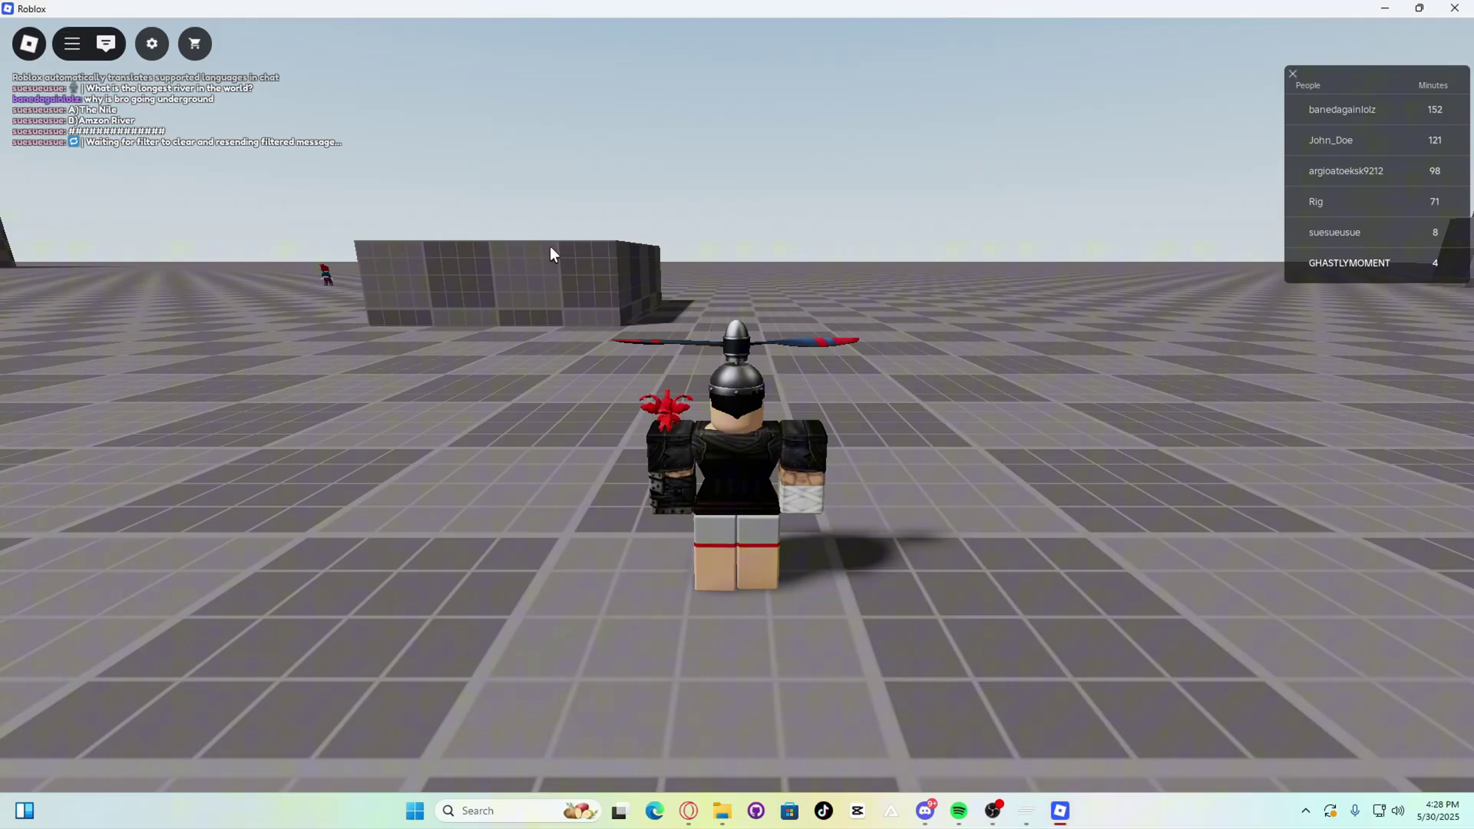
pyautogui.press('F9')
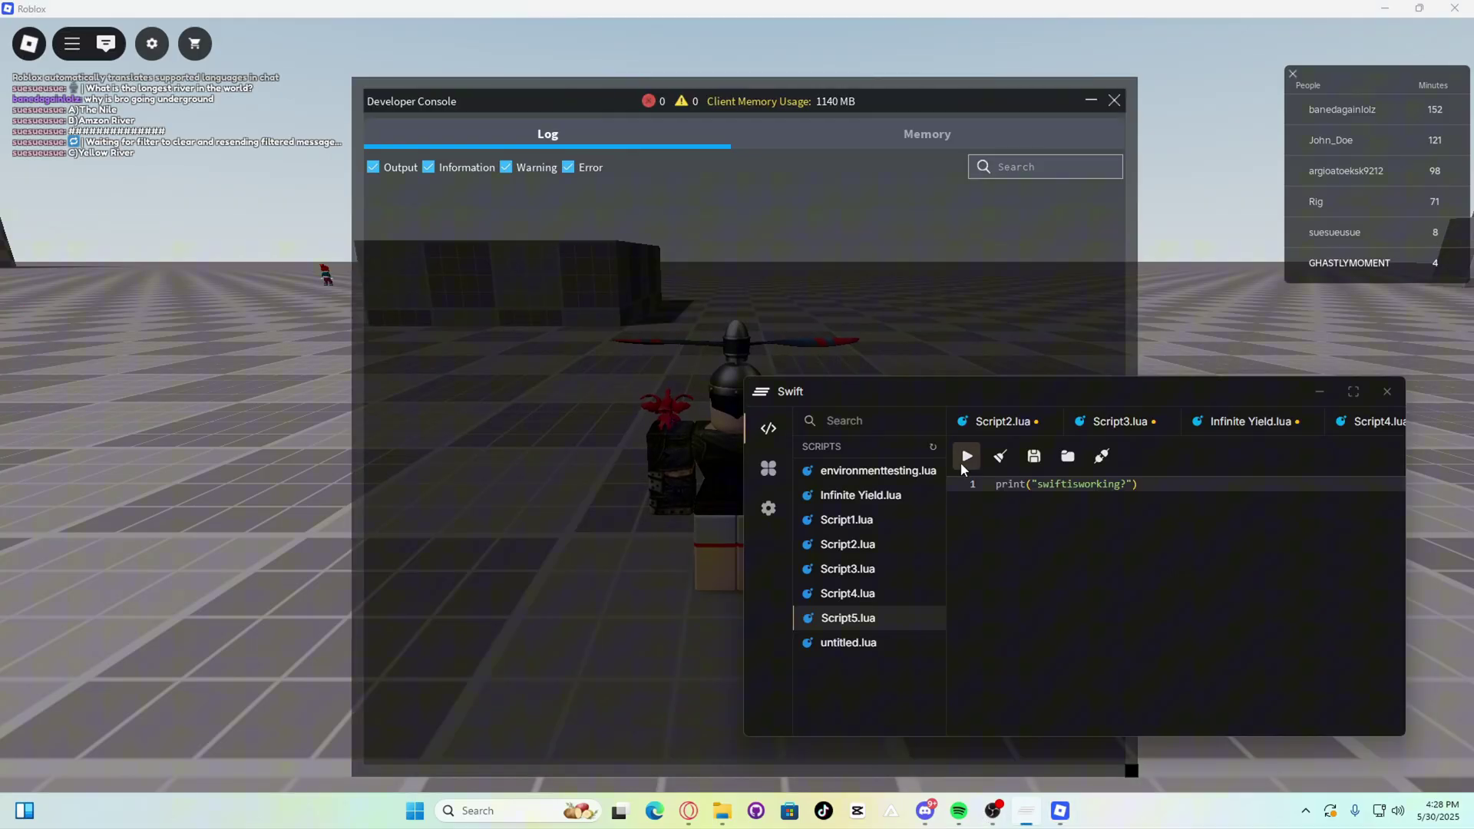
pyautogui.click(967, 456)
pyautogui.click(967, 456)
pyautogui.click(967, 456)
pyautogui.click(967, 456)
pyautogui.click(459, 211)
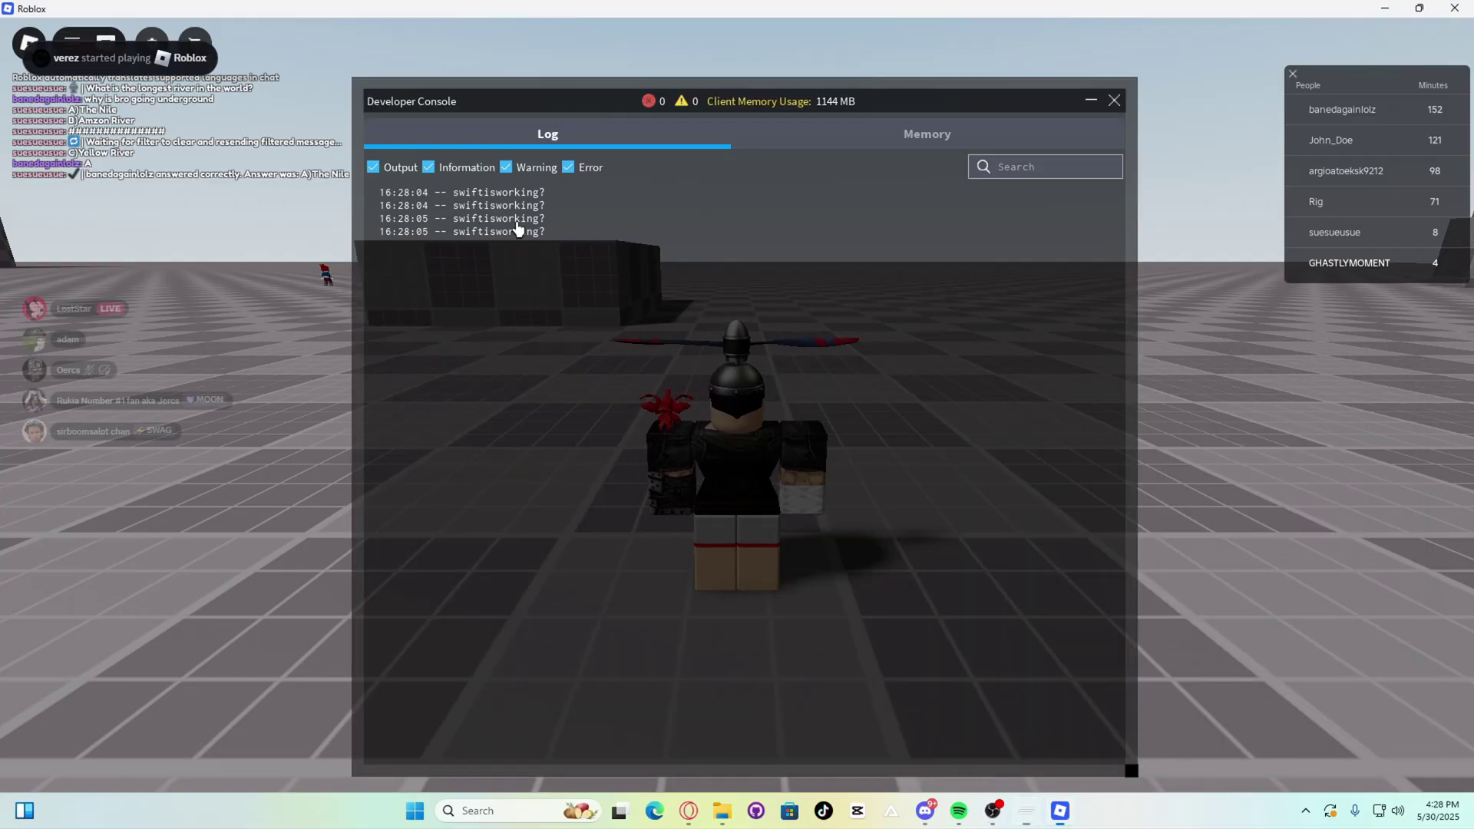
pyautogui.click(1029, 810)
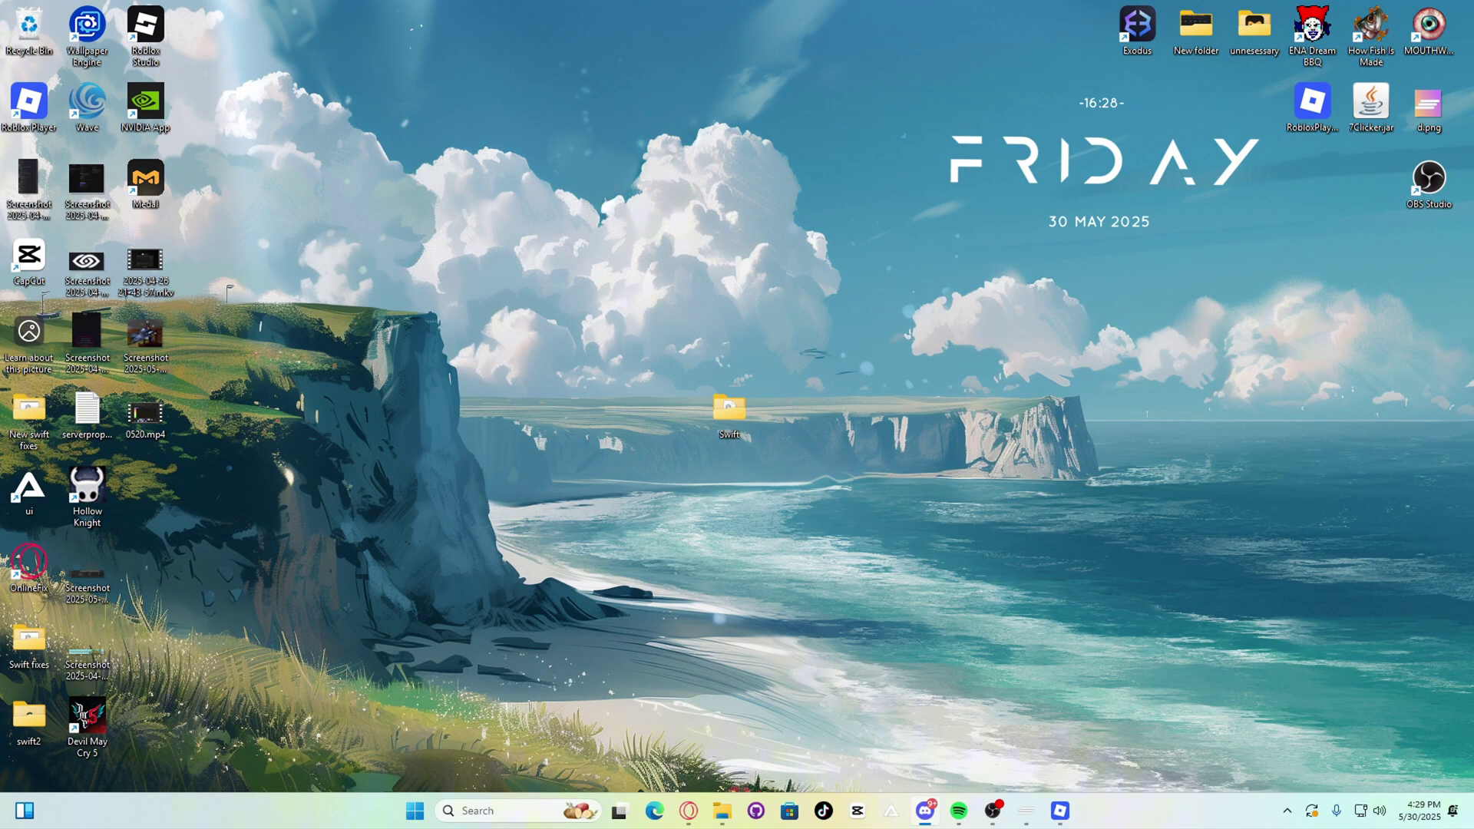
# Download the previous Roblox WindowsPlayer version from the WEAO RDD page in the browser.
pyautogui.hotkey('alt', 'Tab')
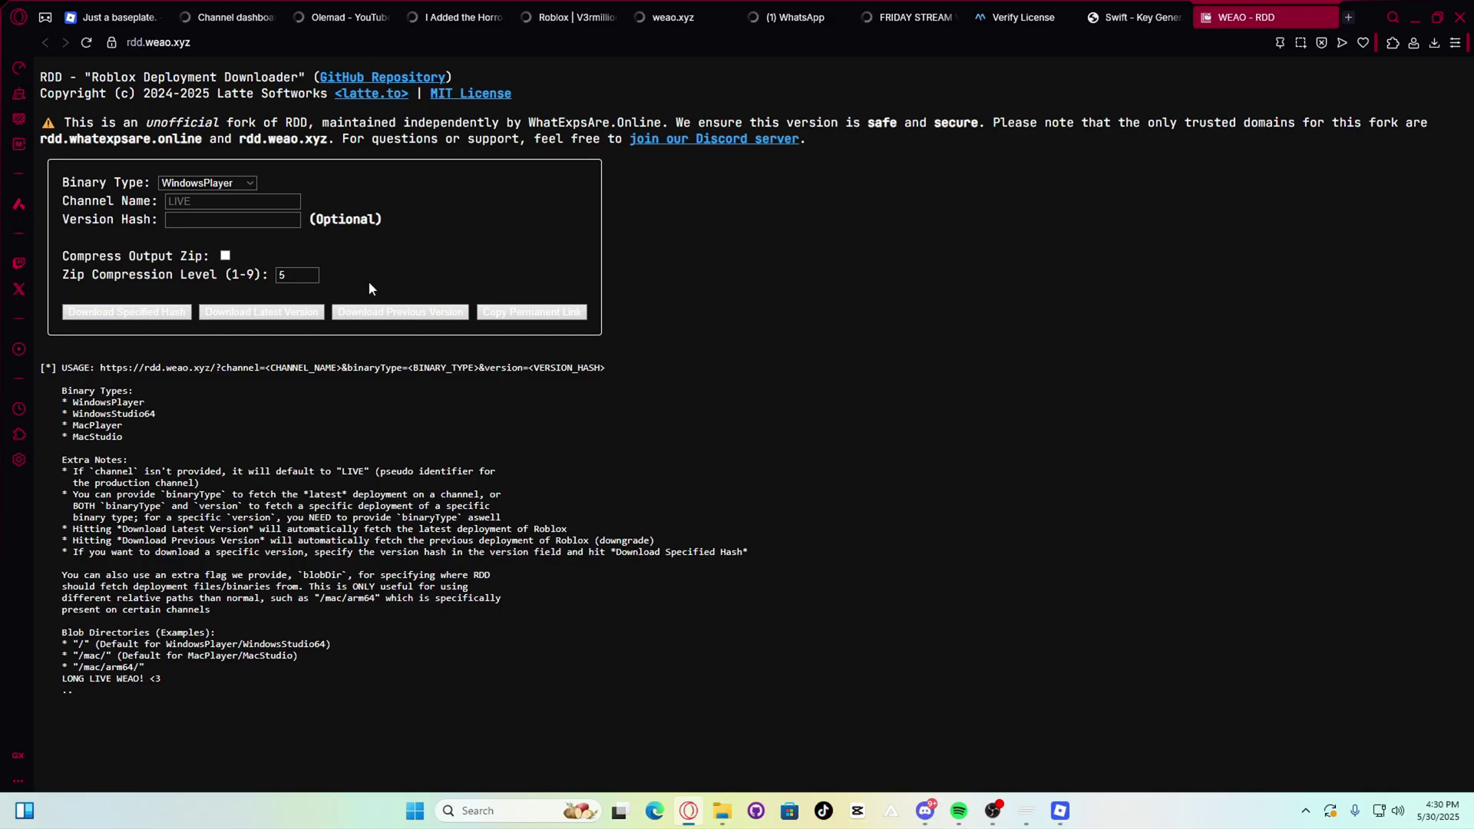
pyautogui.click(418, 313)
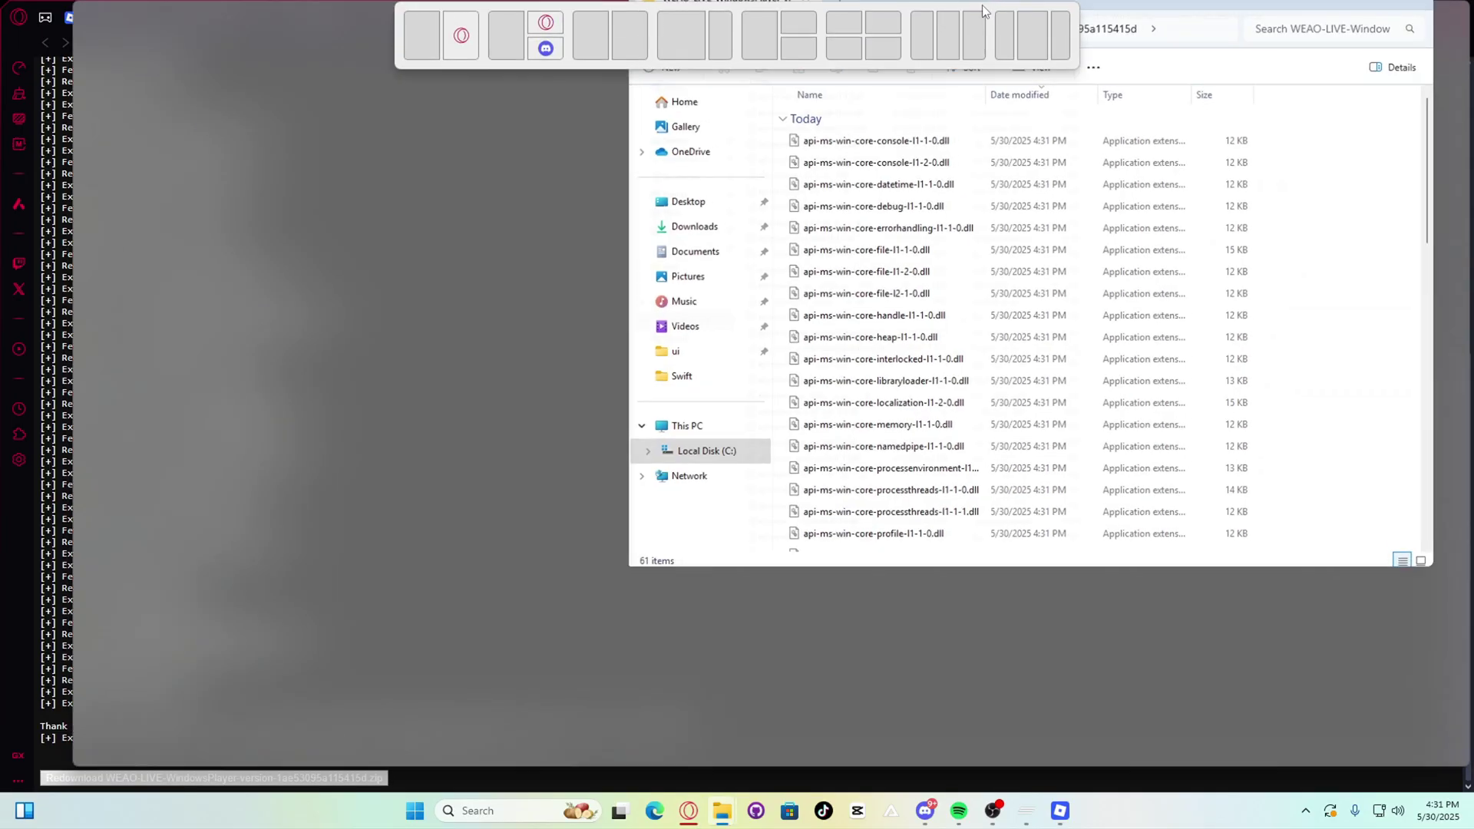
pyautogui.moveTo(982, 4); pyautogui.dragTo(982, 3)
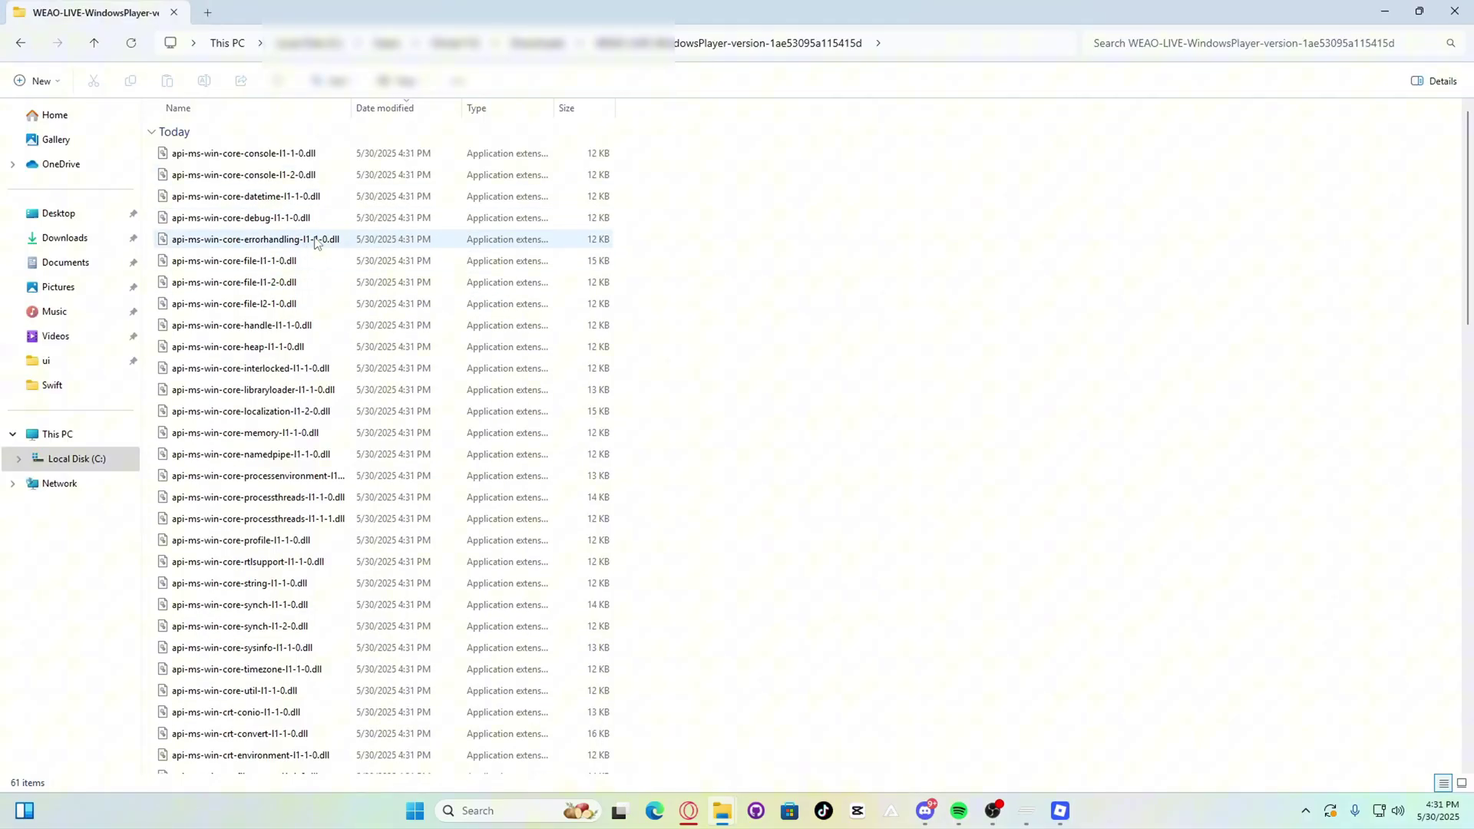
# Look through the extracted WEAO-LIVE-WindowsPlayer folder for the Roblox player files, then minimize it.
pyautogui.scroll(-6, 362, 305)
pyautogui.scroll(-5, 362, 307)
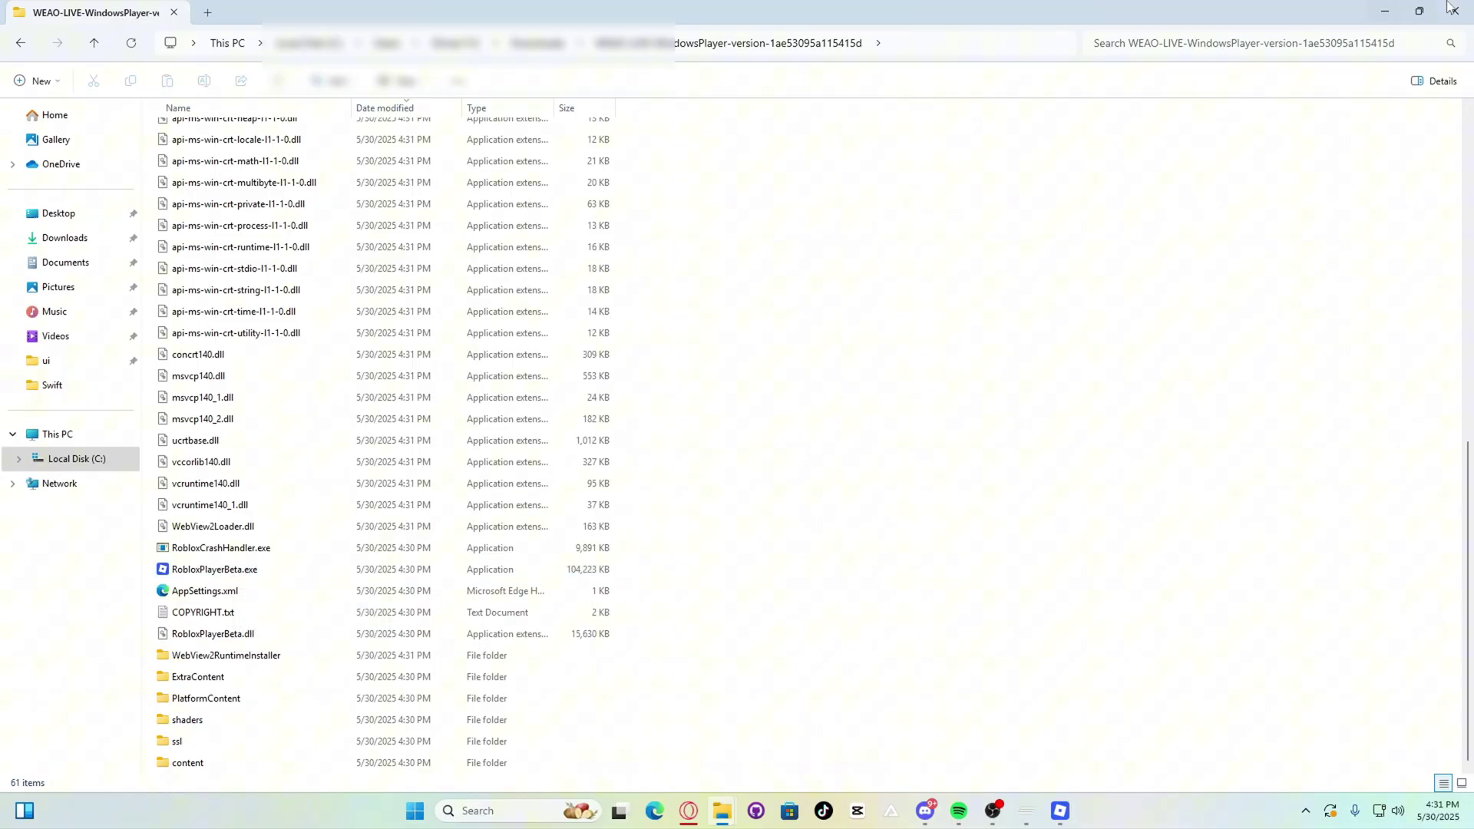
pyautogui.click(1384, 11)
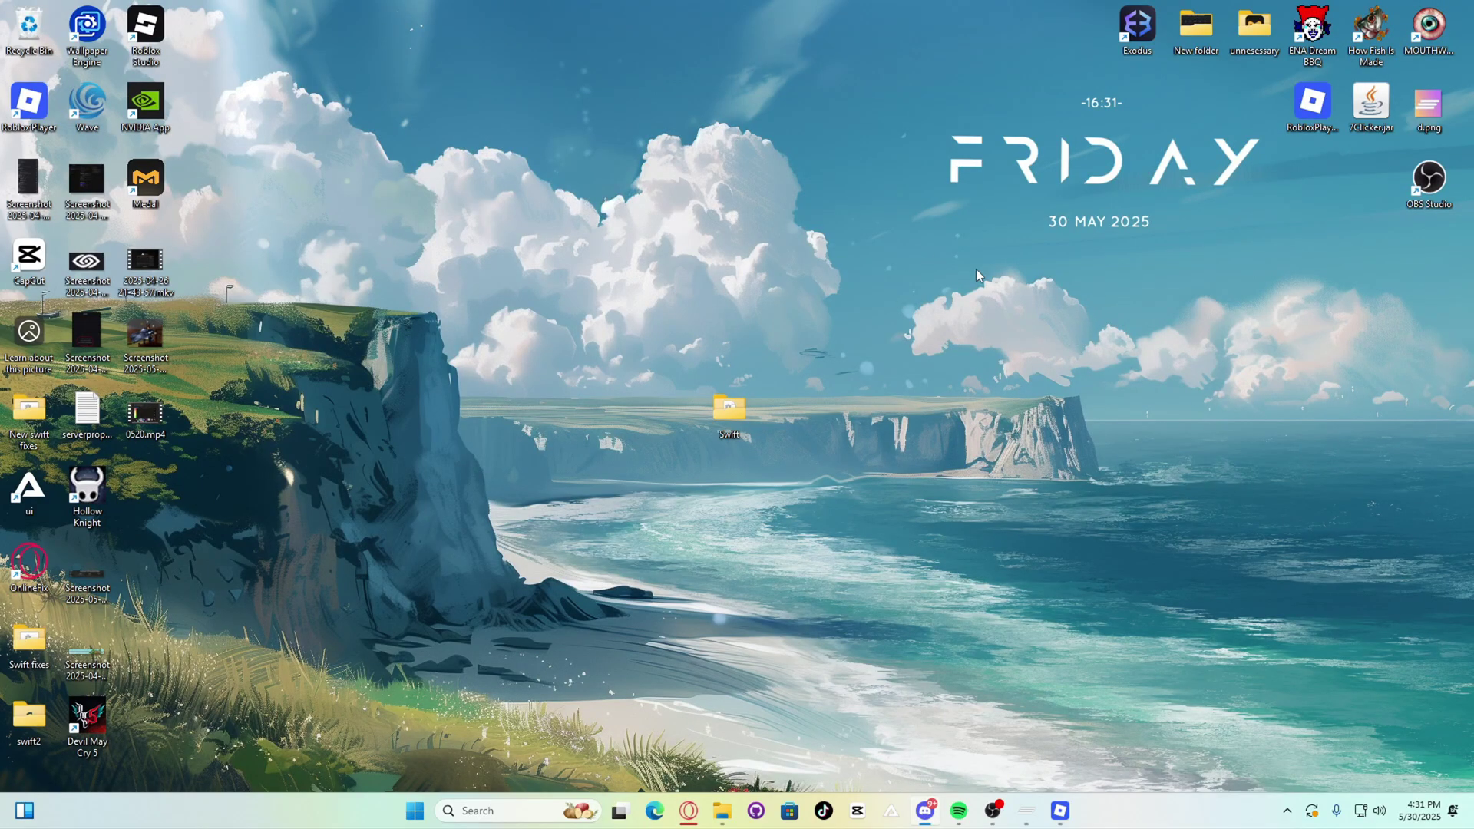
# Open the %localappdata% folder through the Windows Run dialog.
pyautogui.press('super+r')
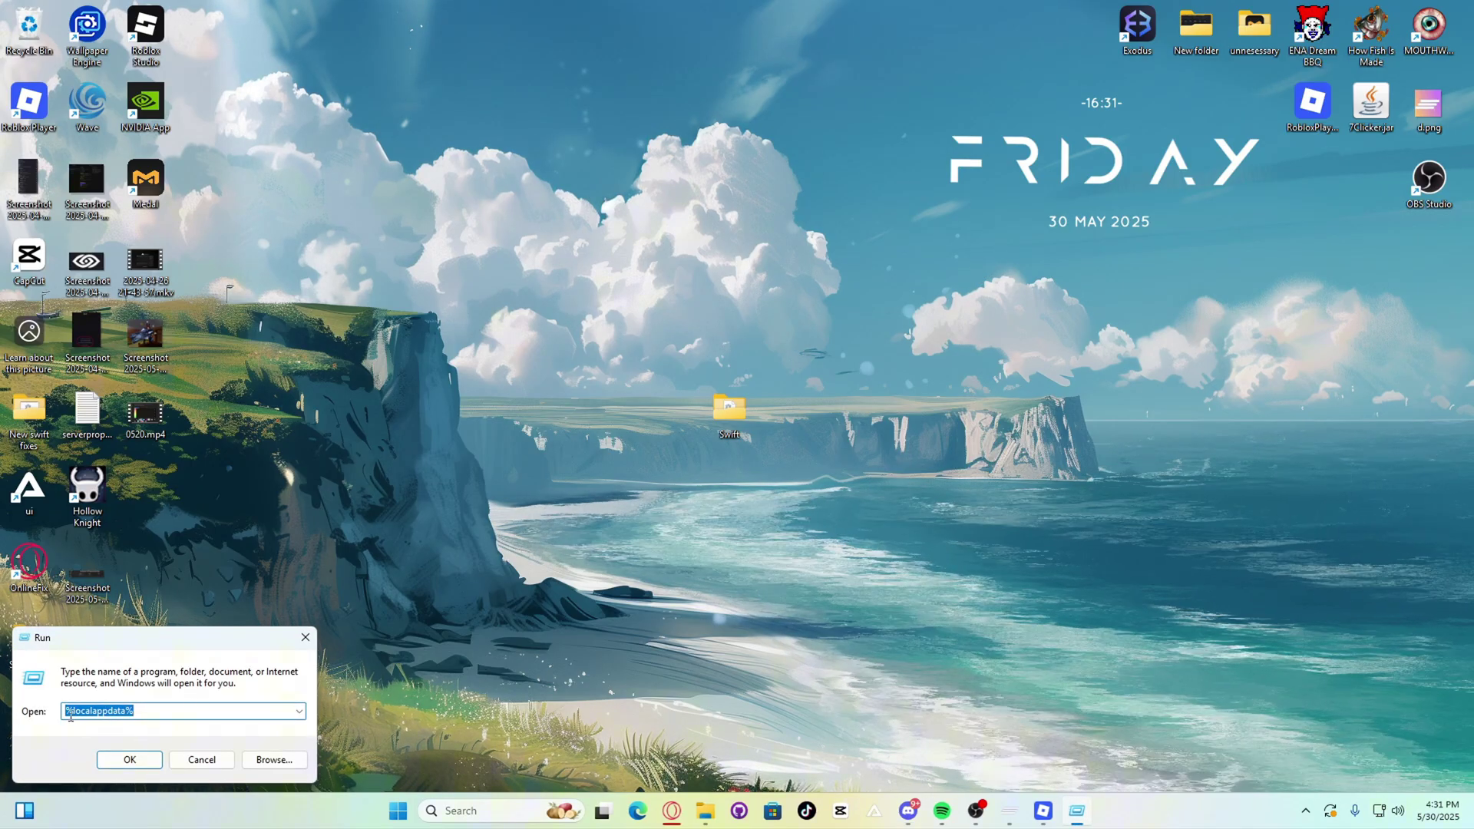
pyautogui.click(130, 760)
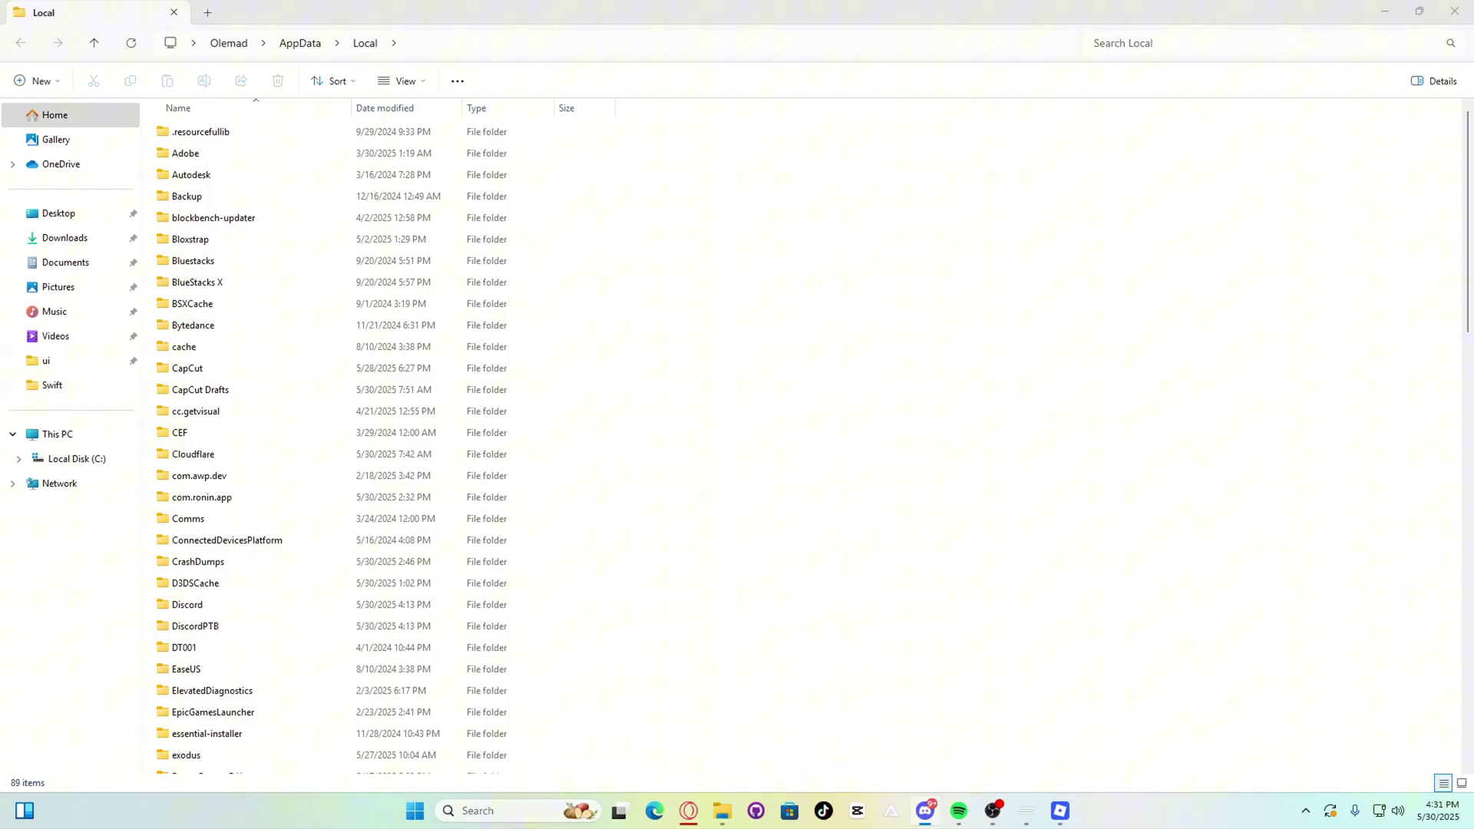
pyautogui.click(925, 315)
# Delete the Roblox folder from AppData\Local.
pyautogui.scroll(-10, 901, 313)
pyautogui.scroll(-7, 890, 311)
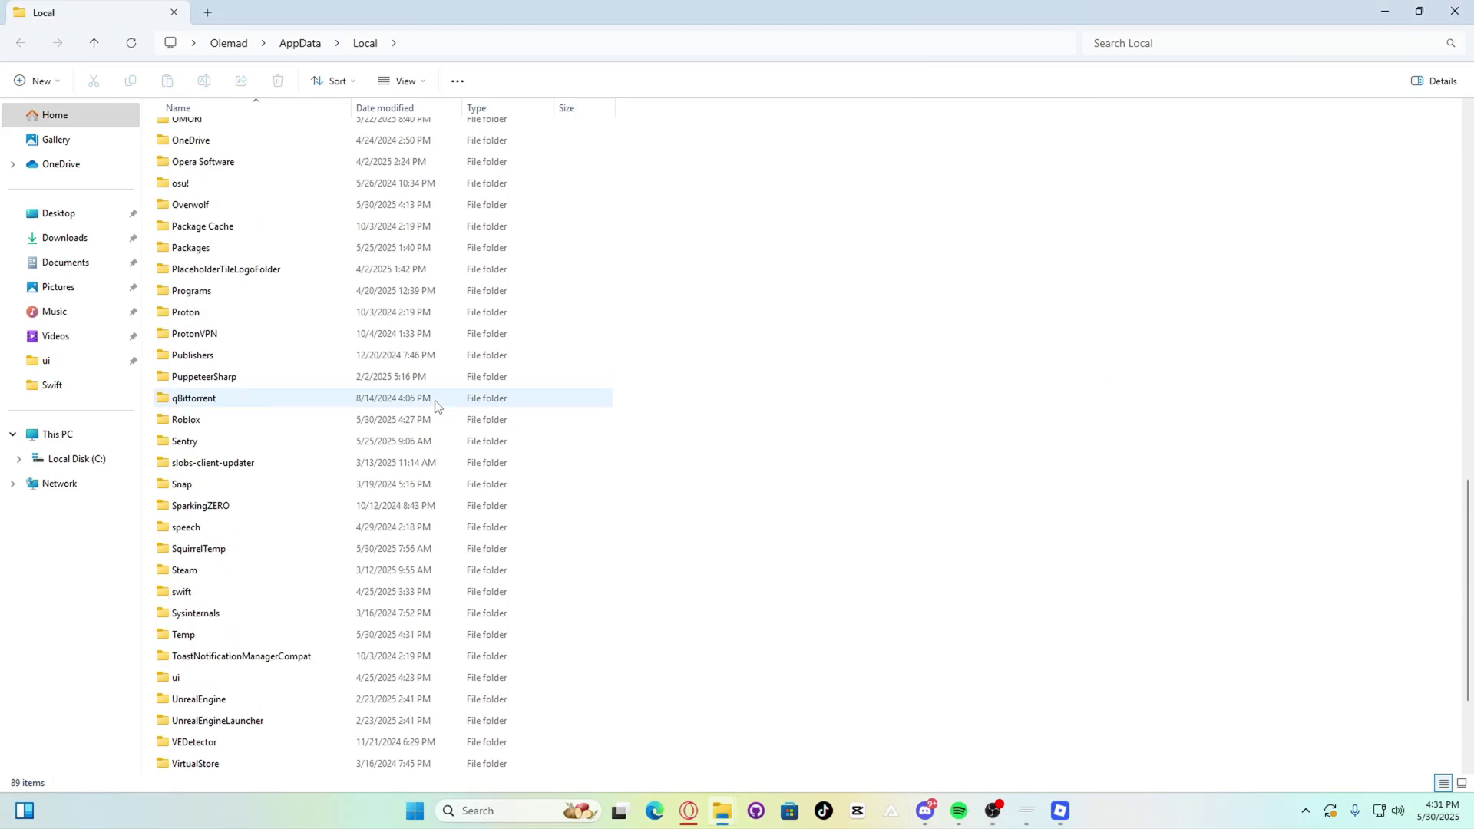
pyautogui.click(218, 421)
pyautogui.rightClick(218, 422)
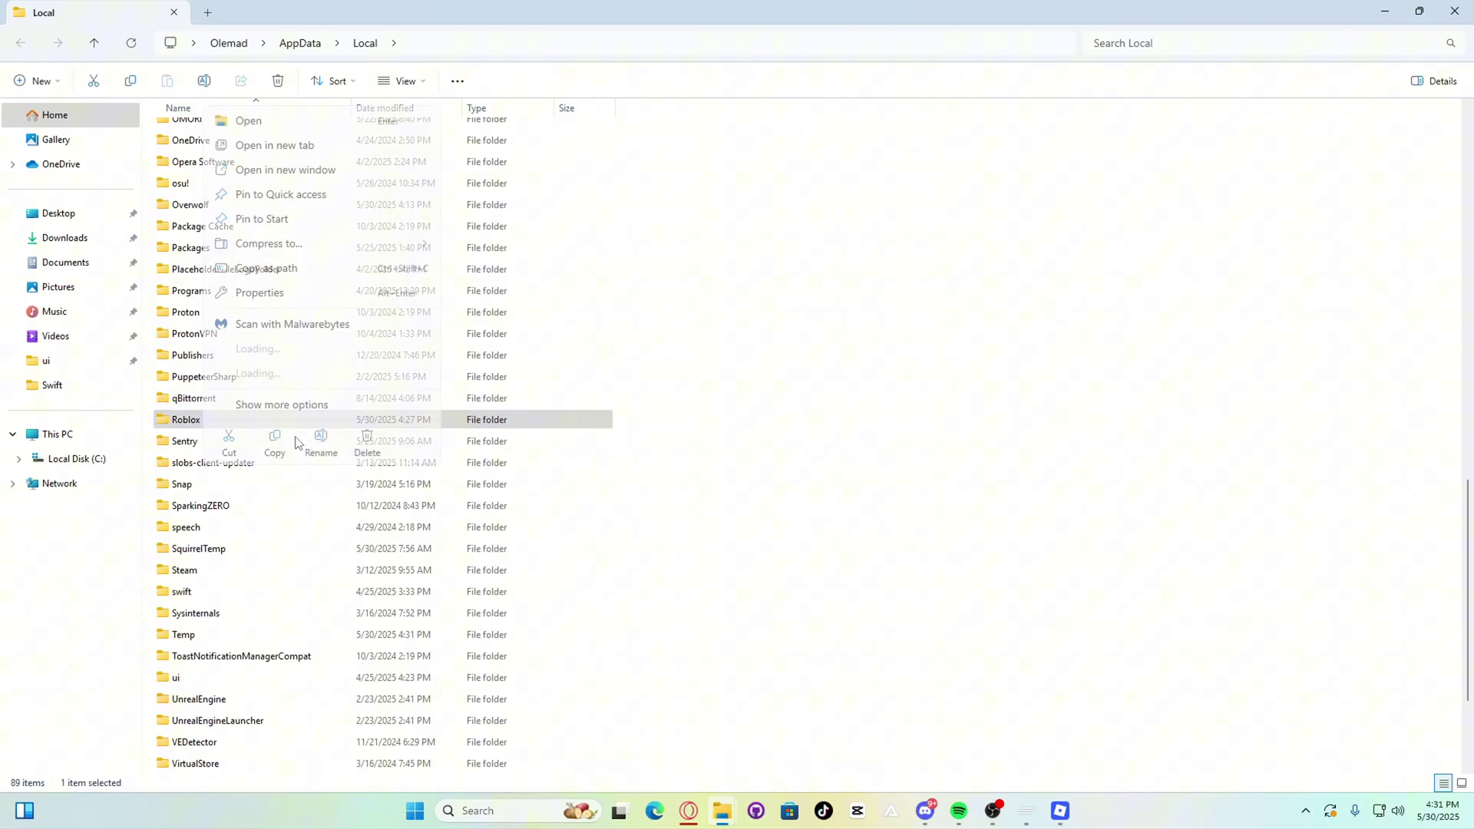
pyautogui.click(366, 435)
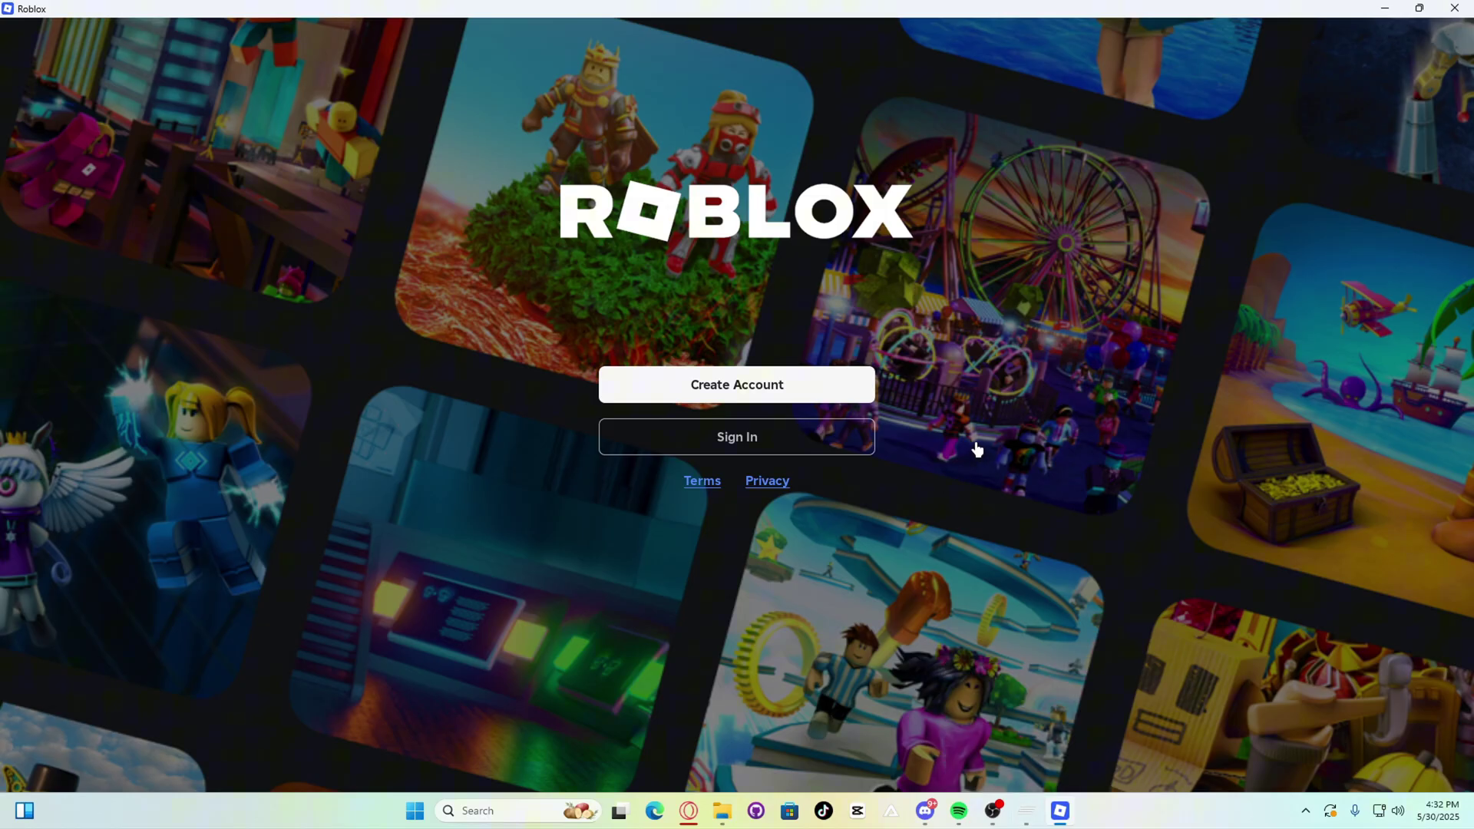
pyautogui.click(1027, 811)
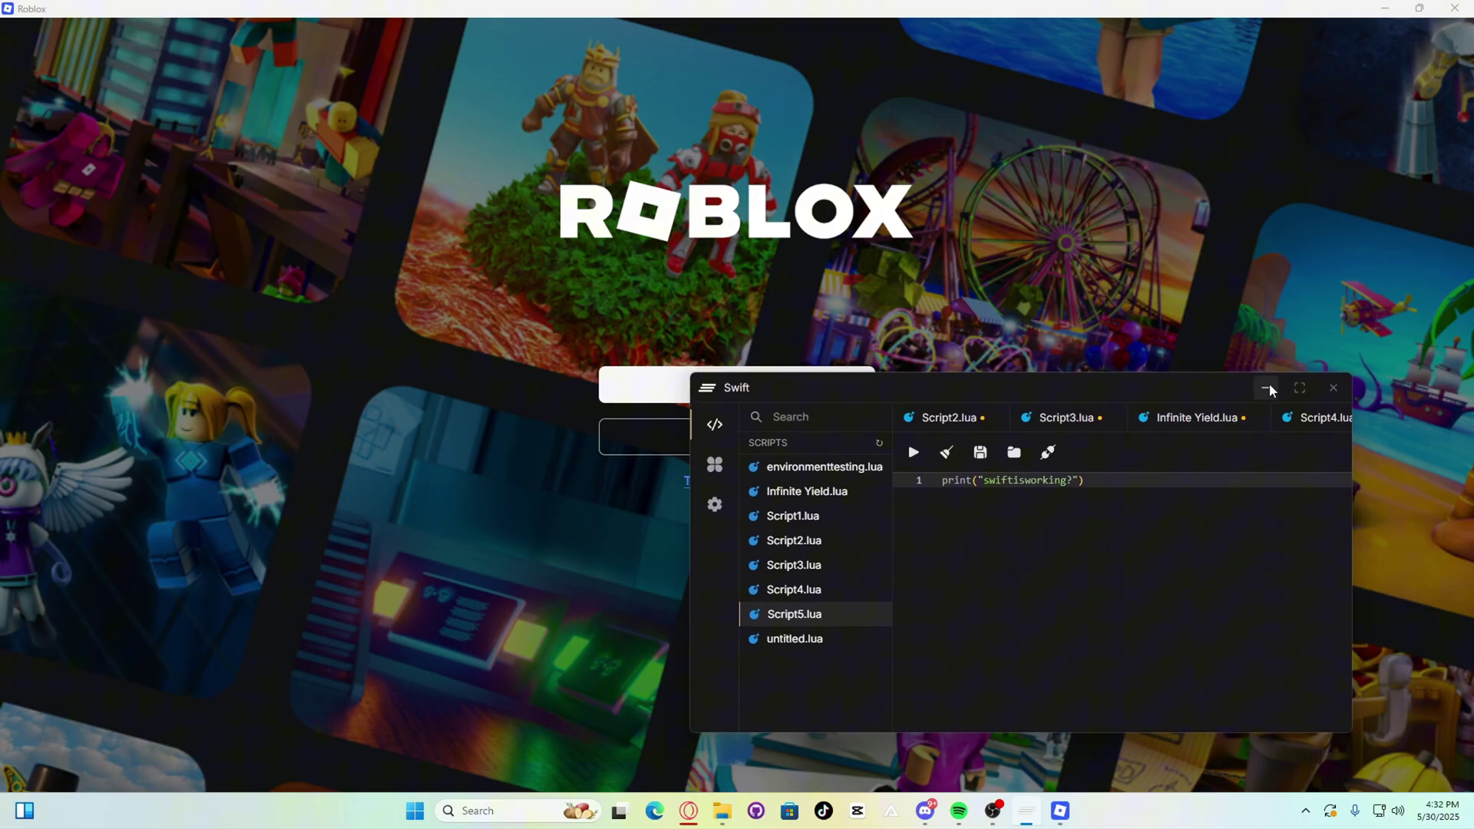
pyautogui.click(1267, 387)
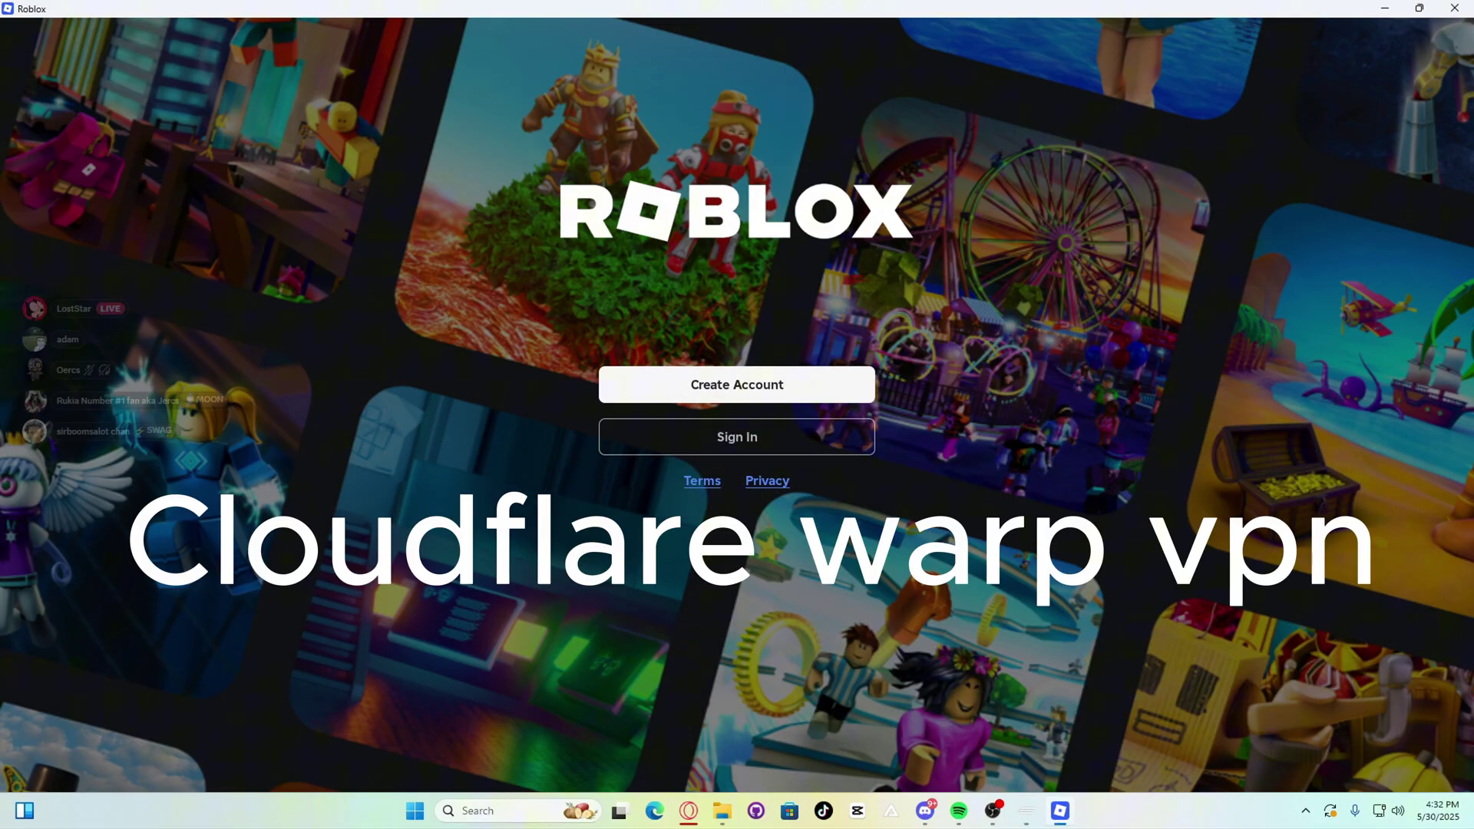